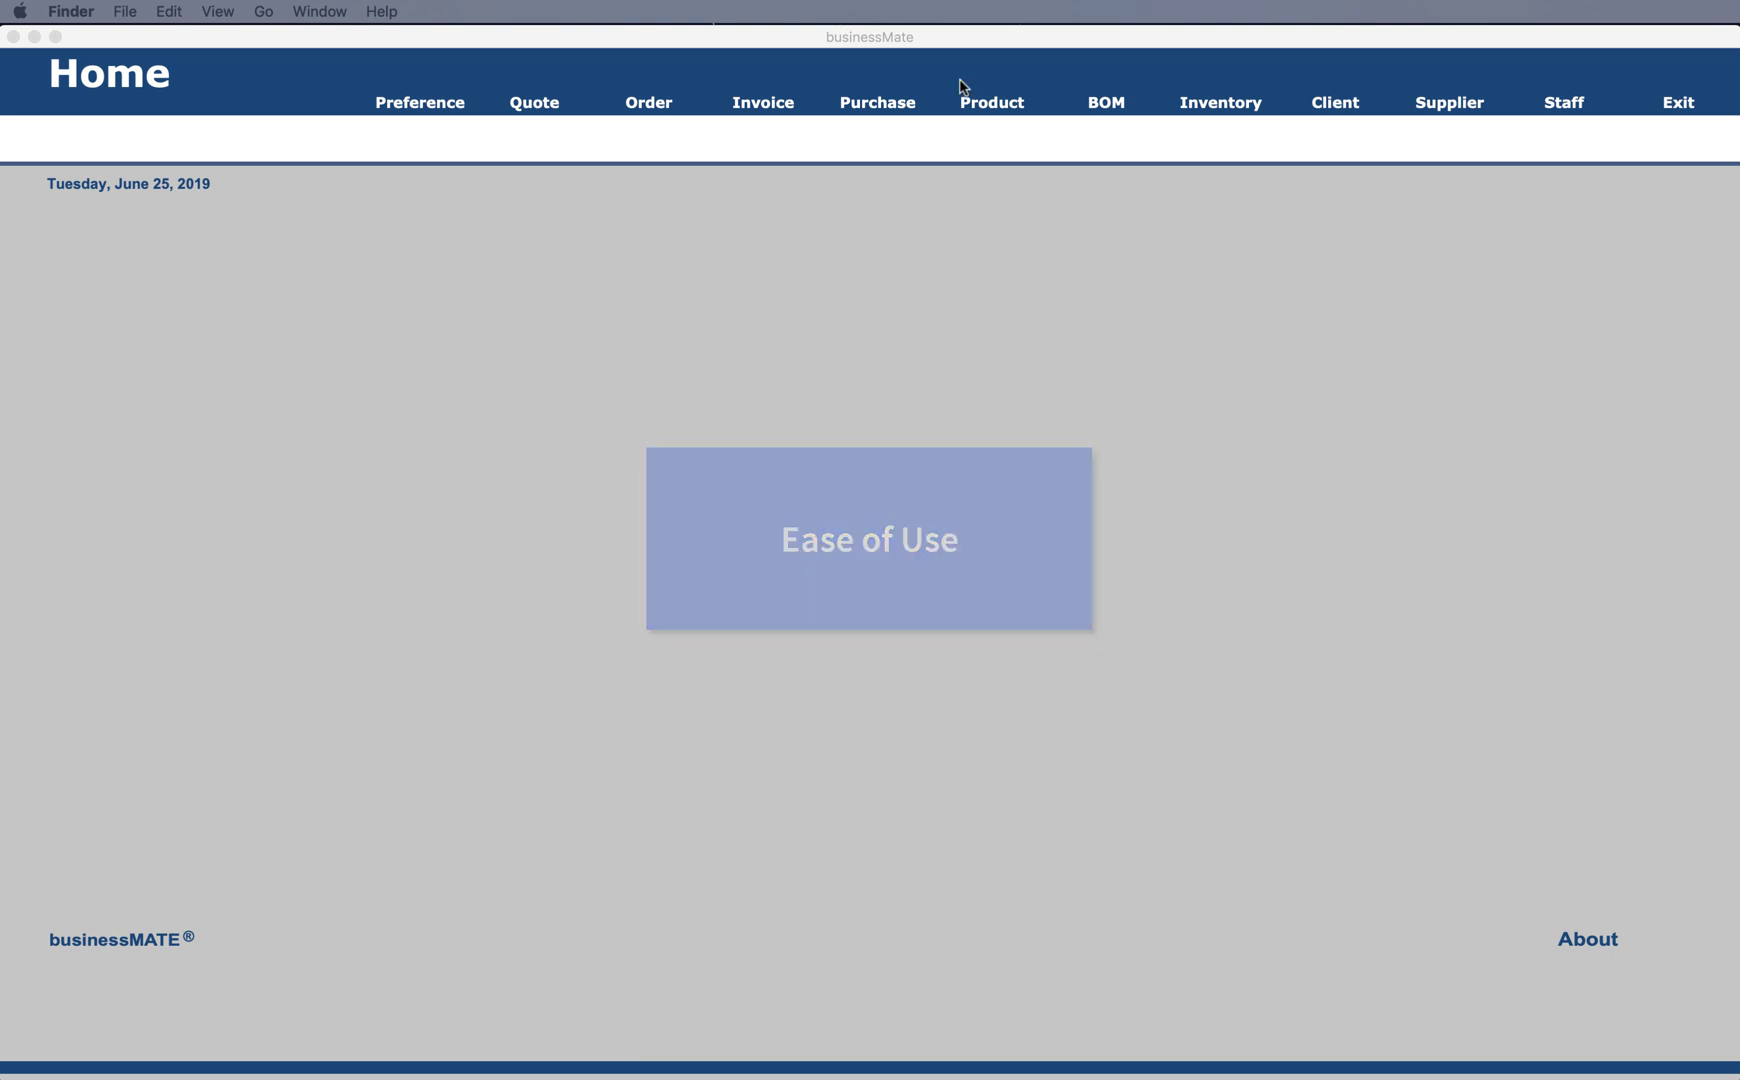
- Show the Preference layout with the Enterprise Distribution company record, its logo and 13.00% HST
click(419, 102)
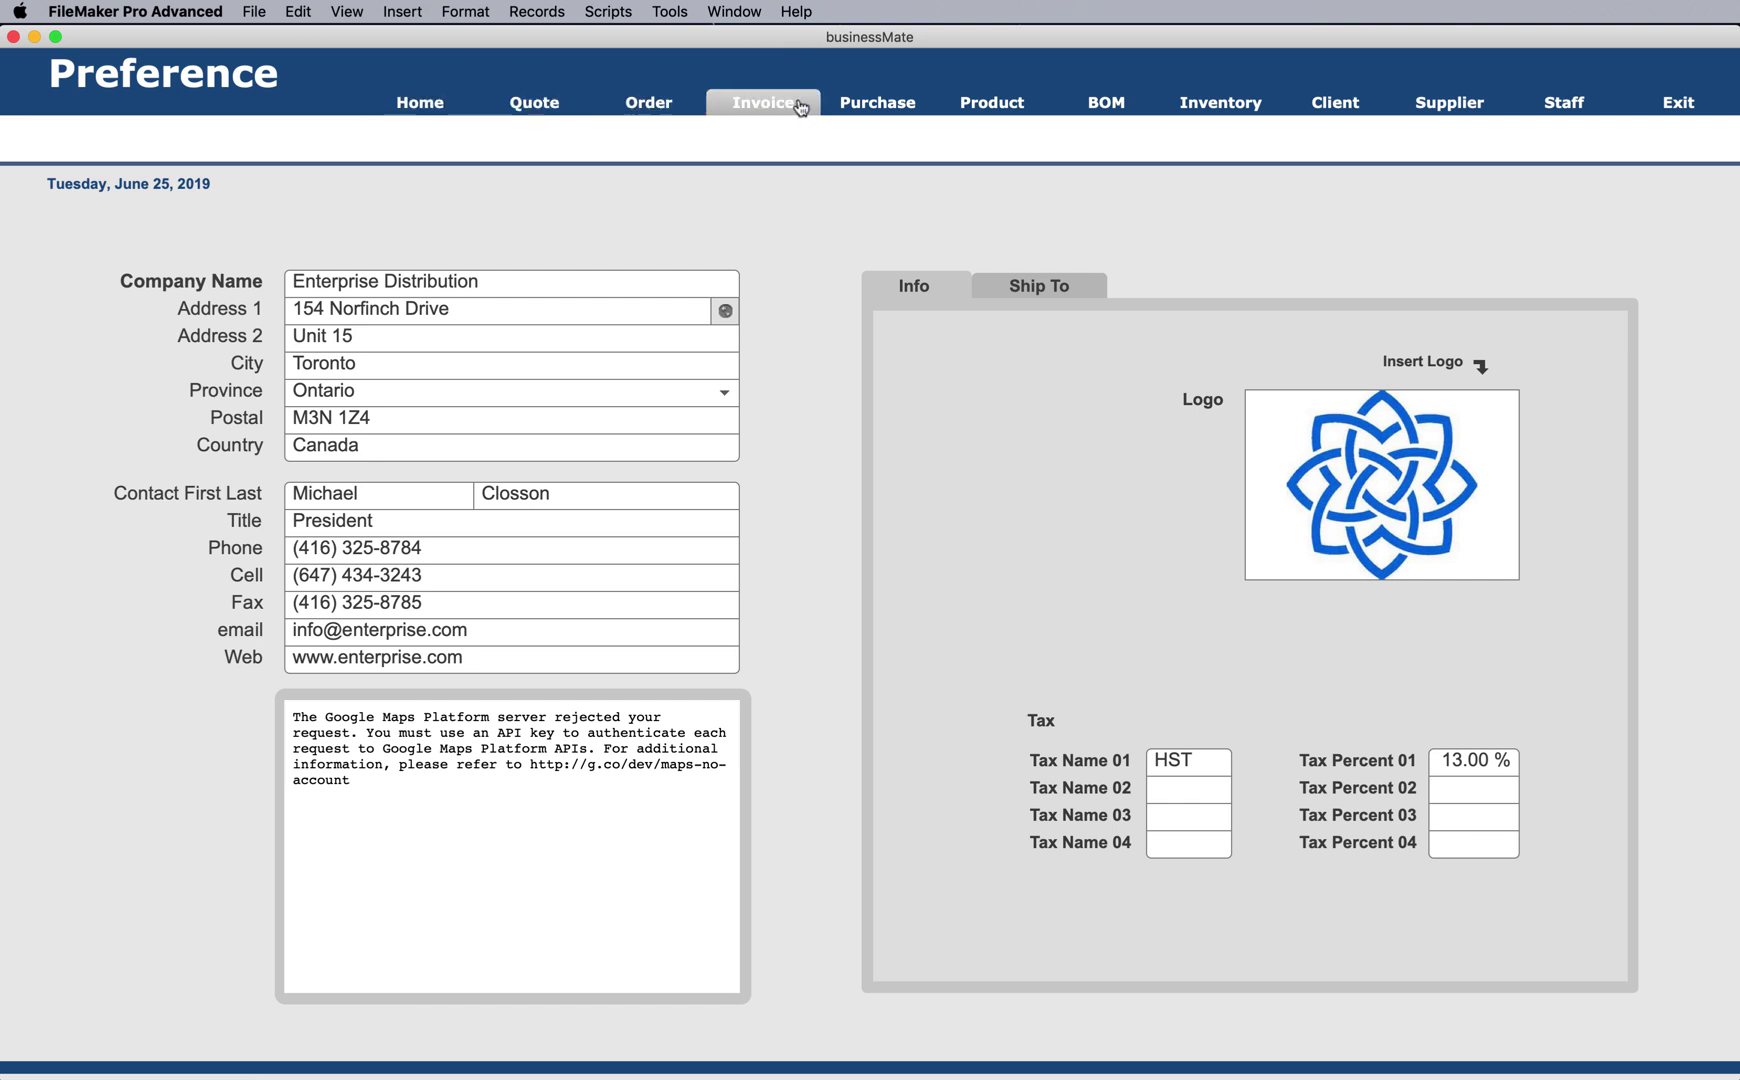
- Browse the Quote, Order and Invoice lists, view the first quote, then show all 155 quotes
click(565, 108)
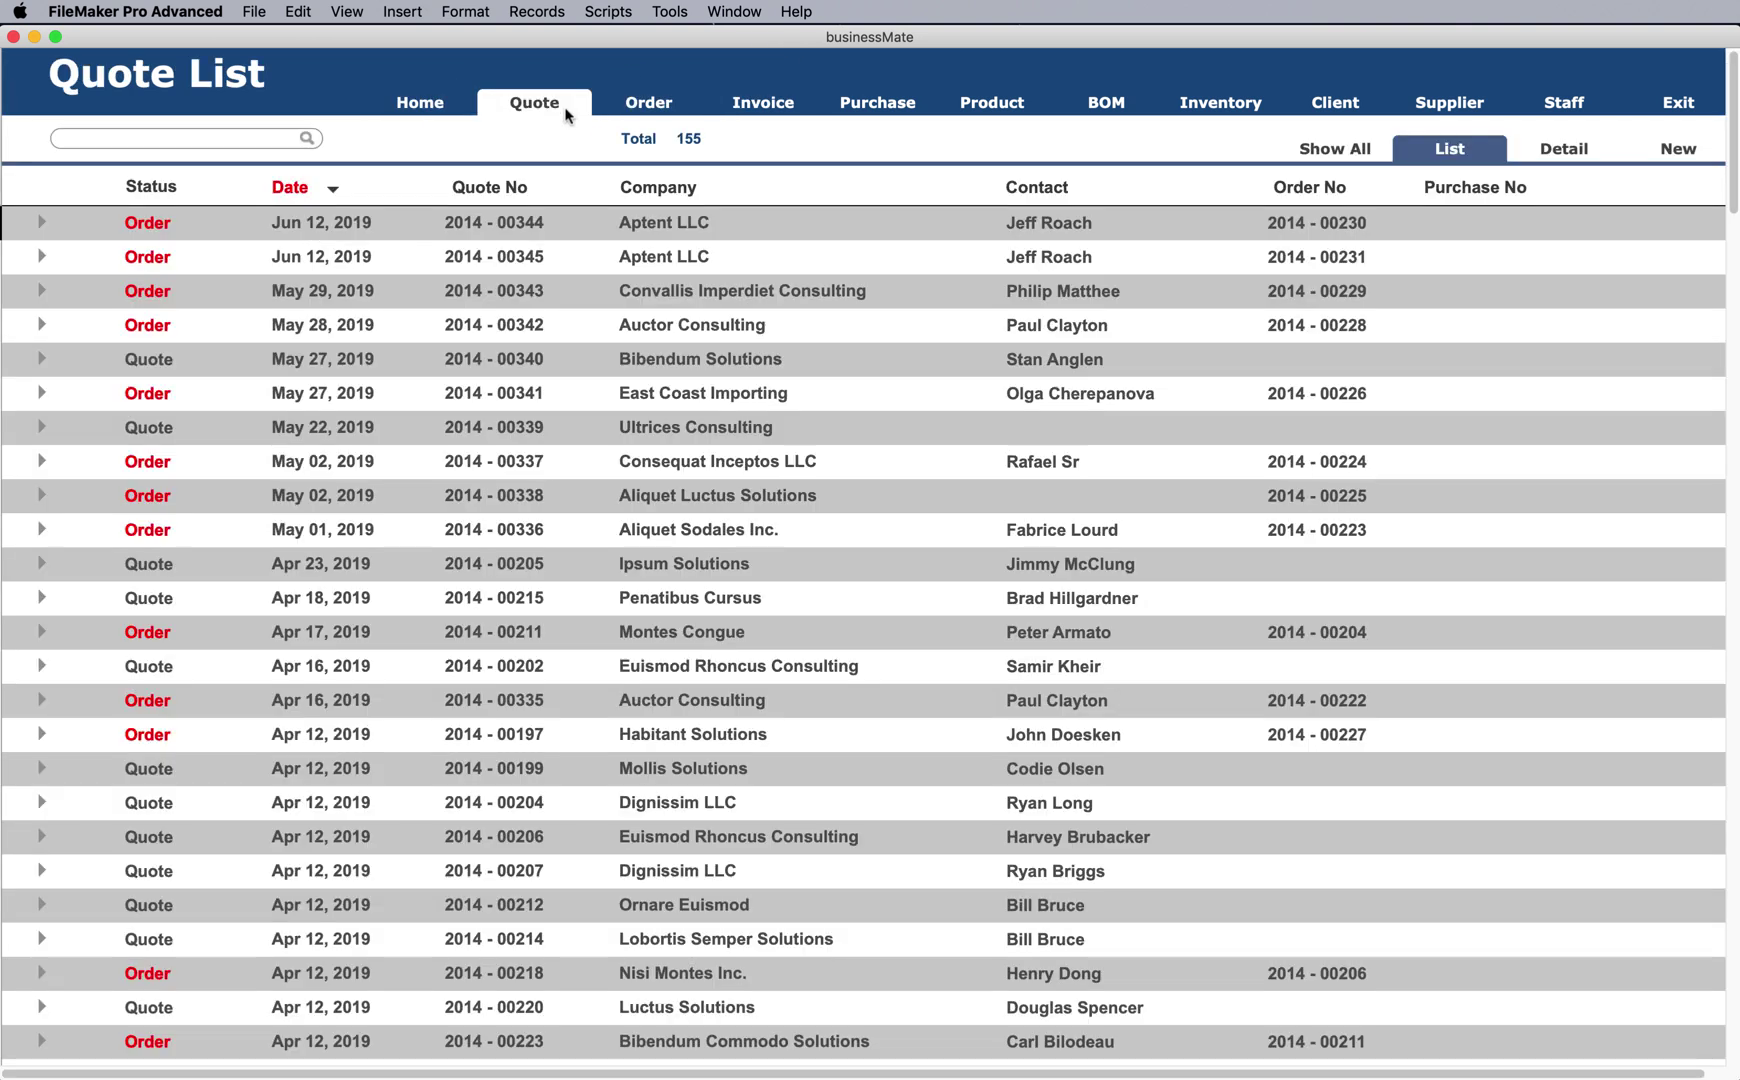
click(660, 108)
click(793, 100)
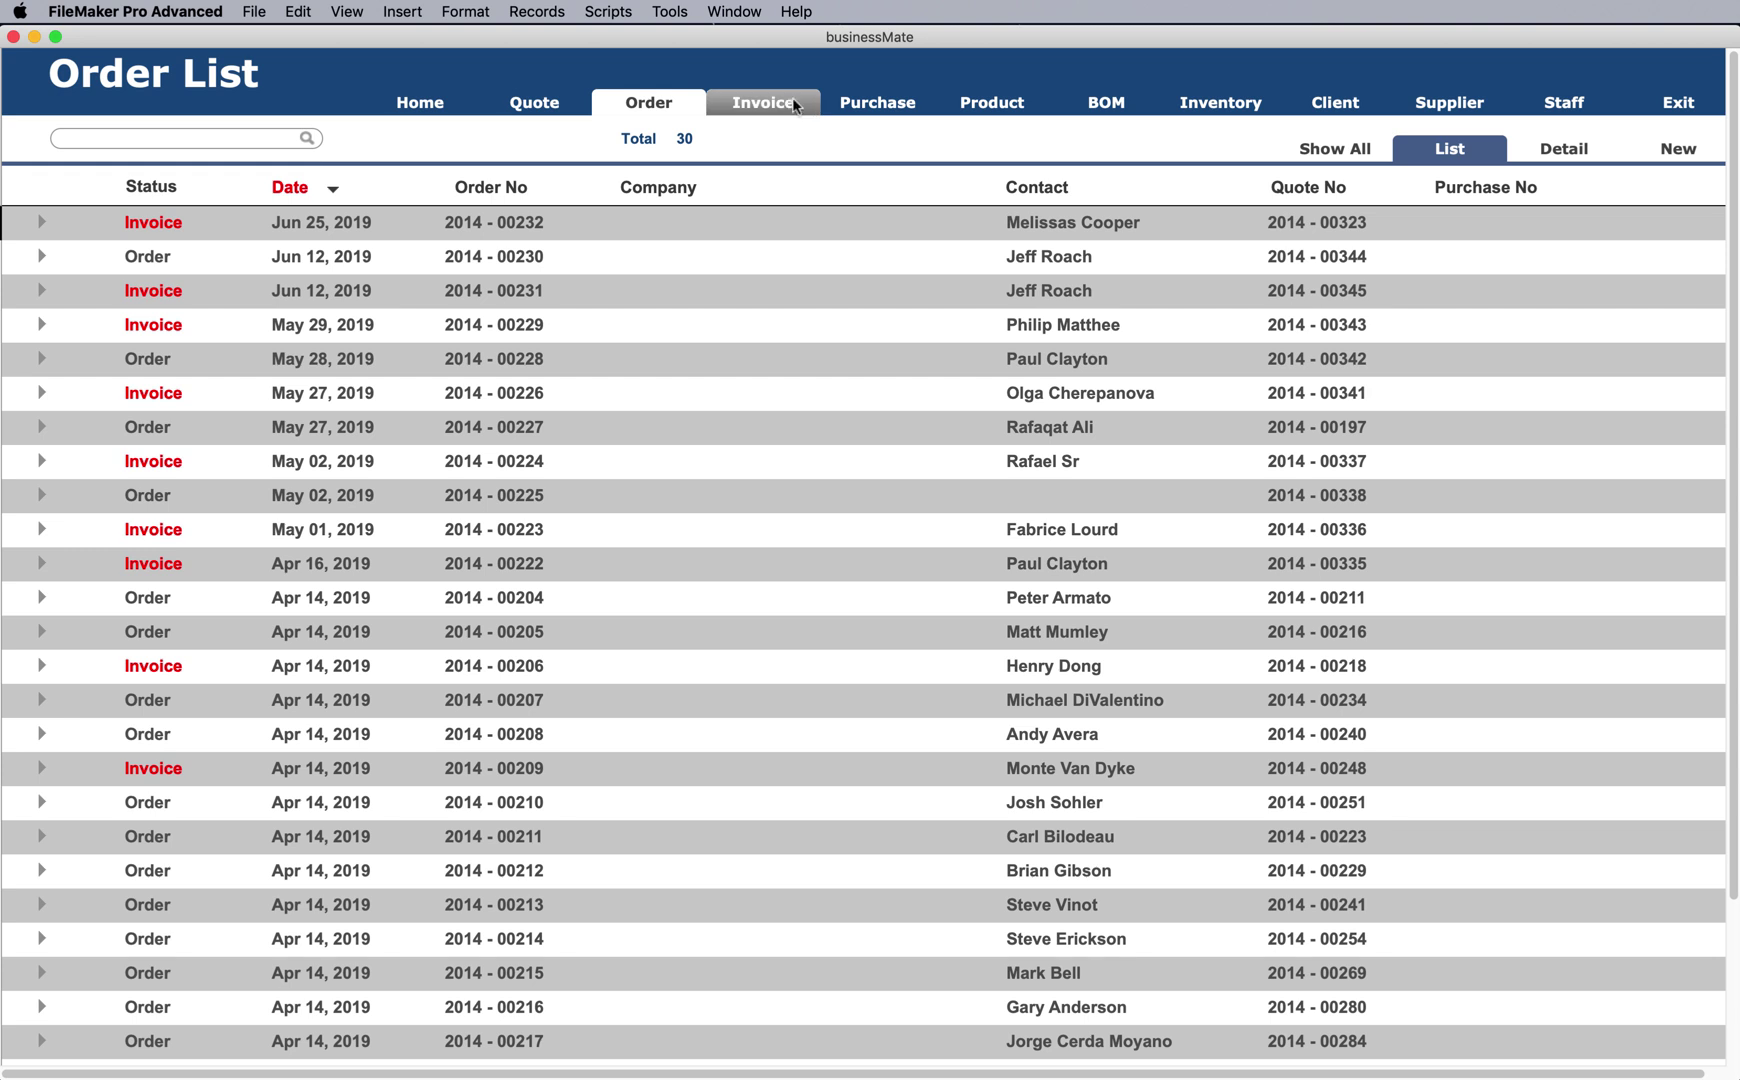
click(521, 114)
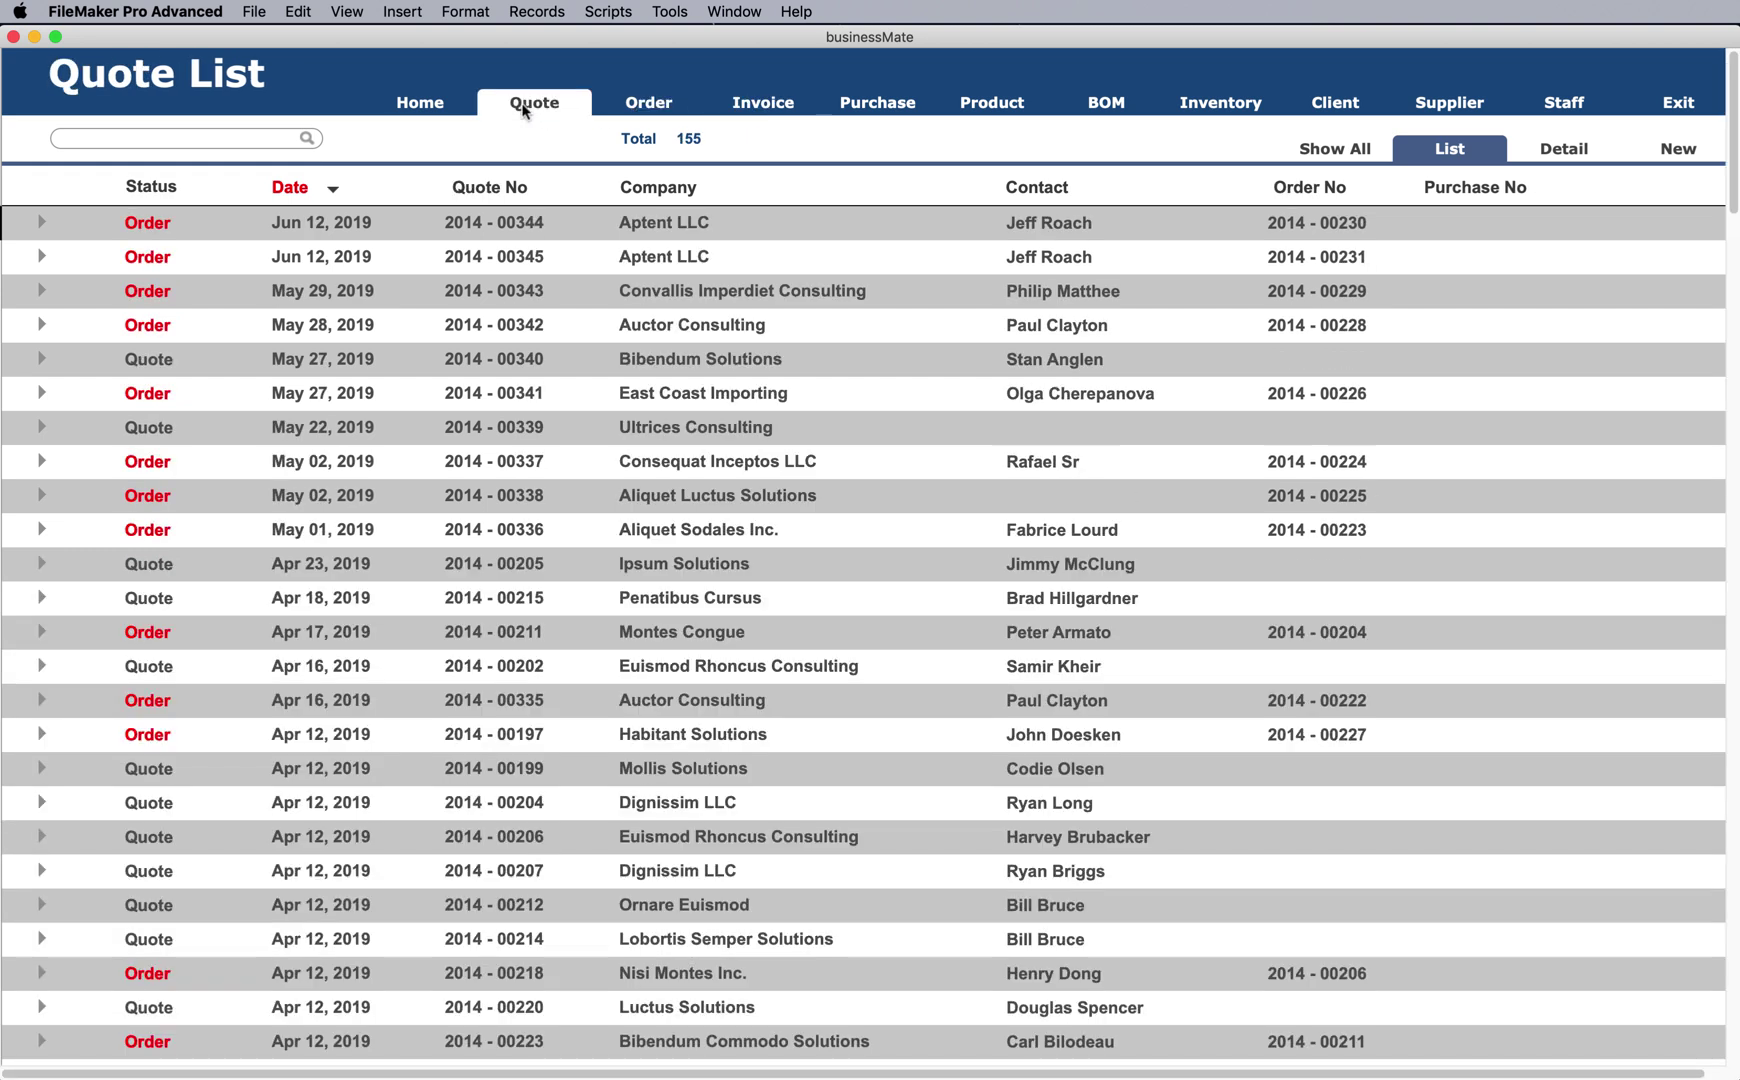
click(41, 224)
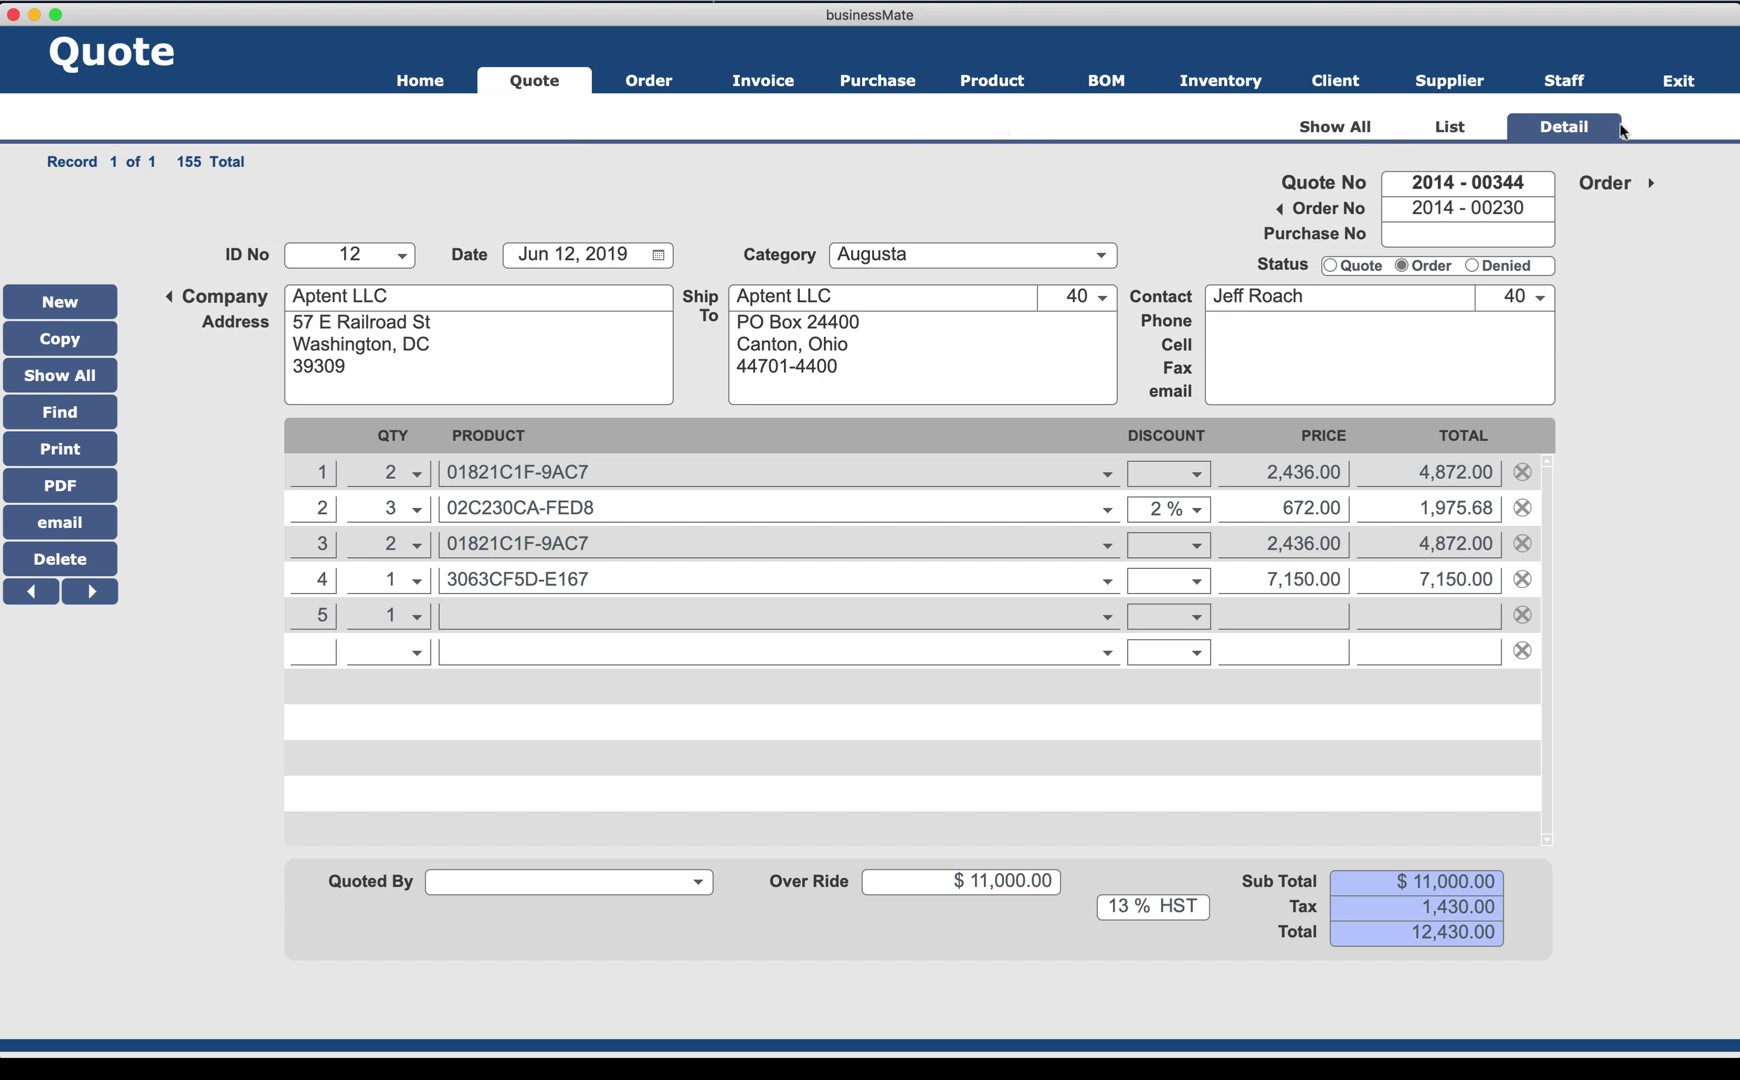
click(1450, 128)
click(1357, 125)
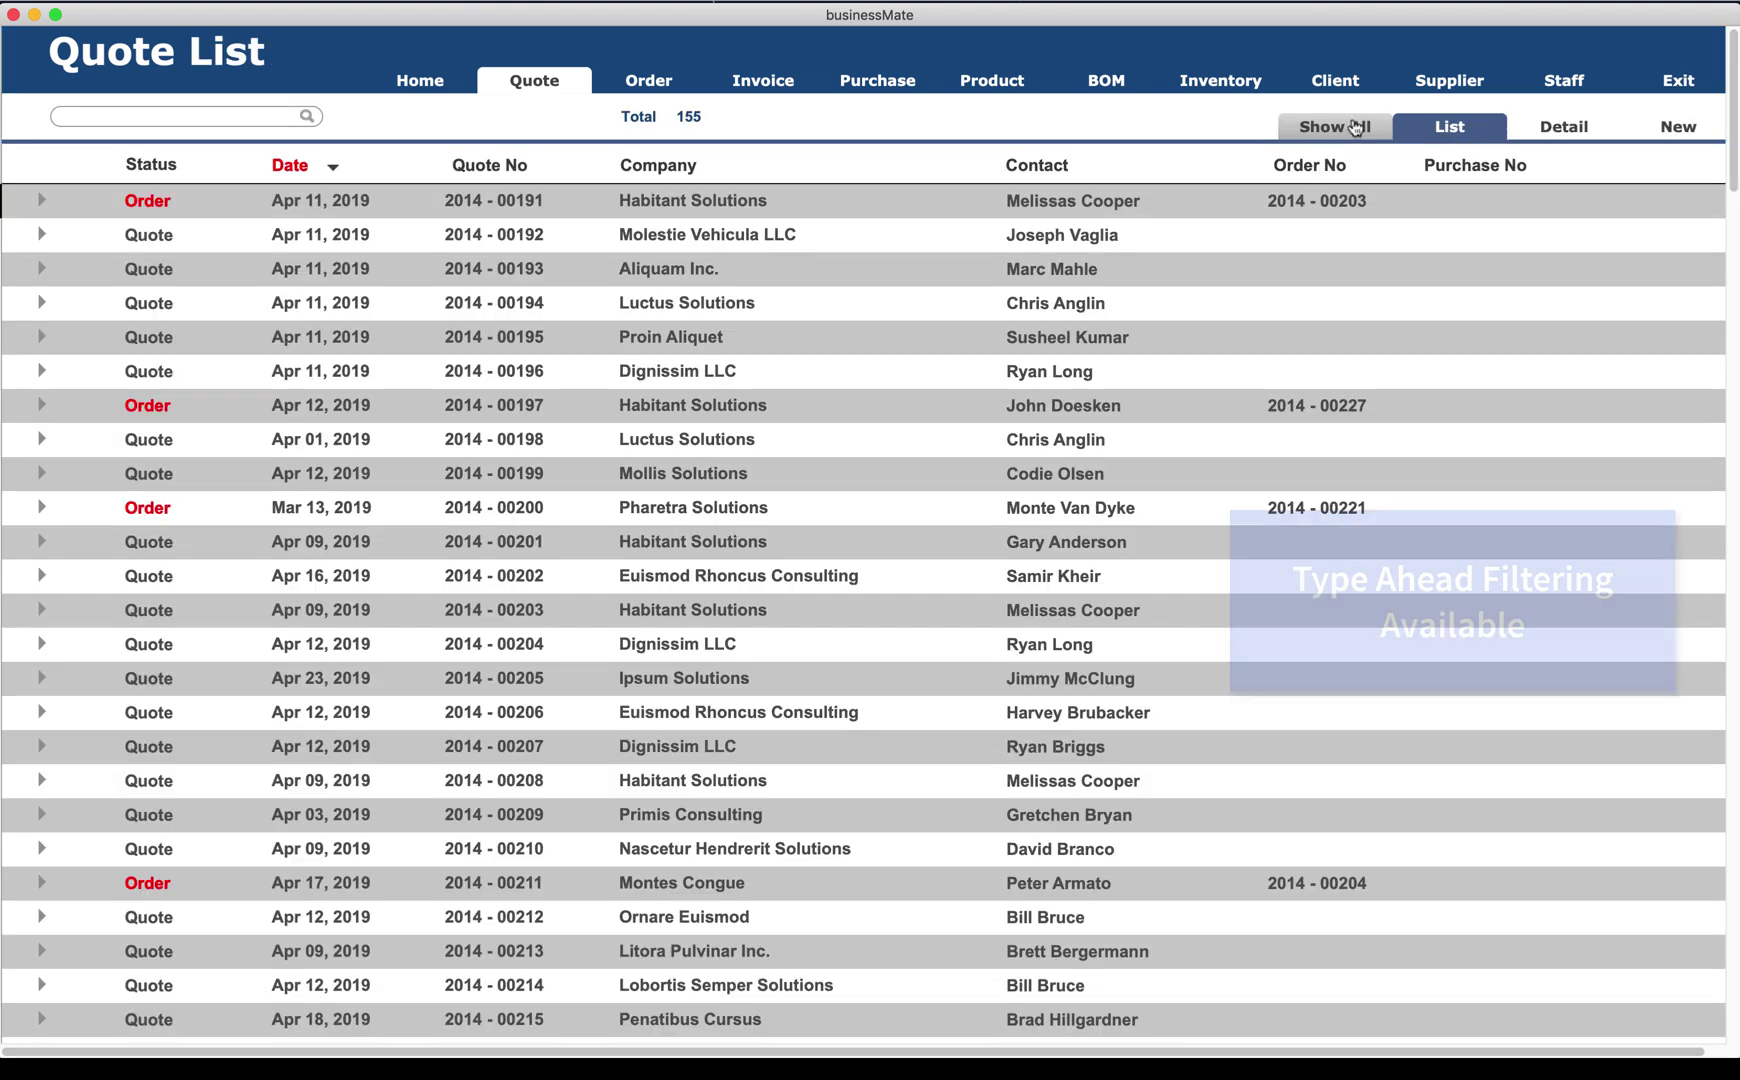
- Sort the quotes by Date both ways, then Quote No, Company, Contact, Order No and Purchase No
click(289, 168)
click(293, 168)
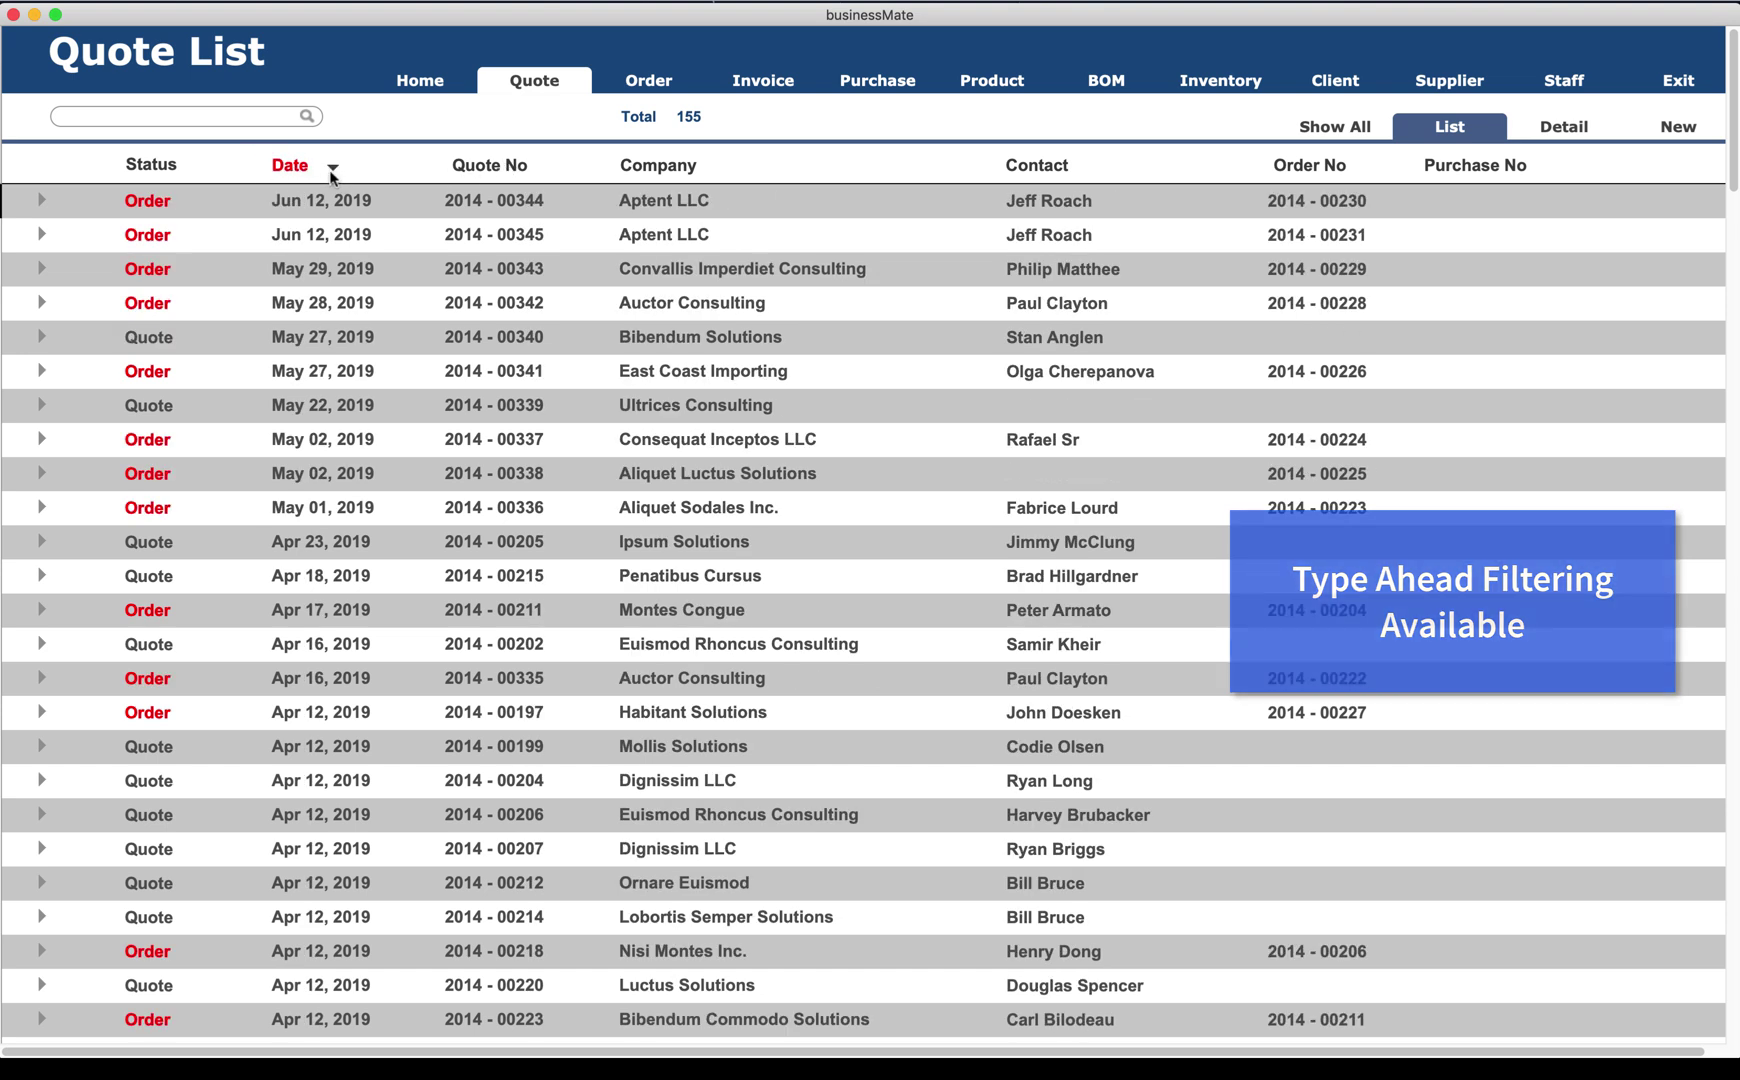
click(490, 168)
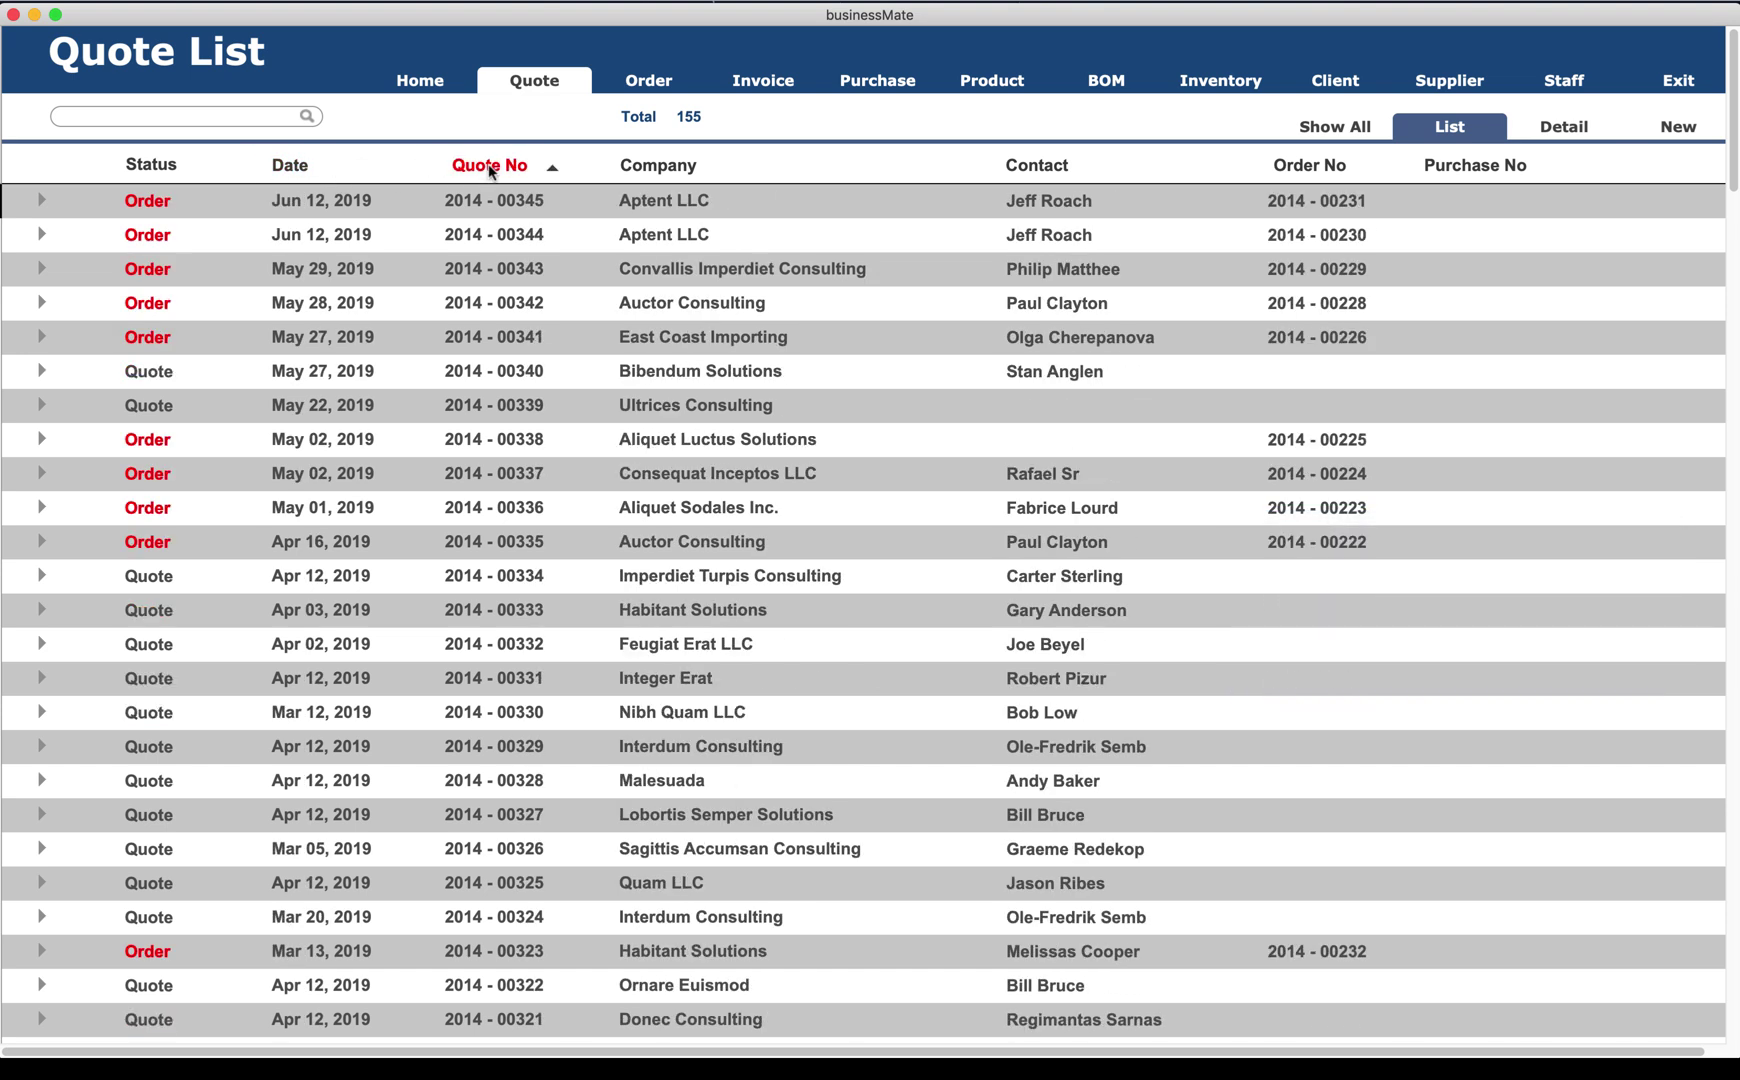
click(683, 168)
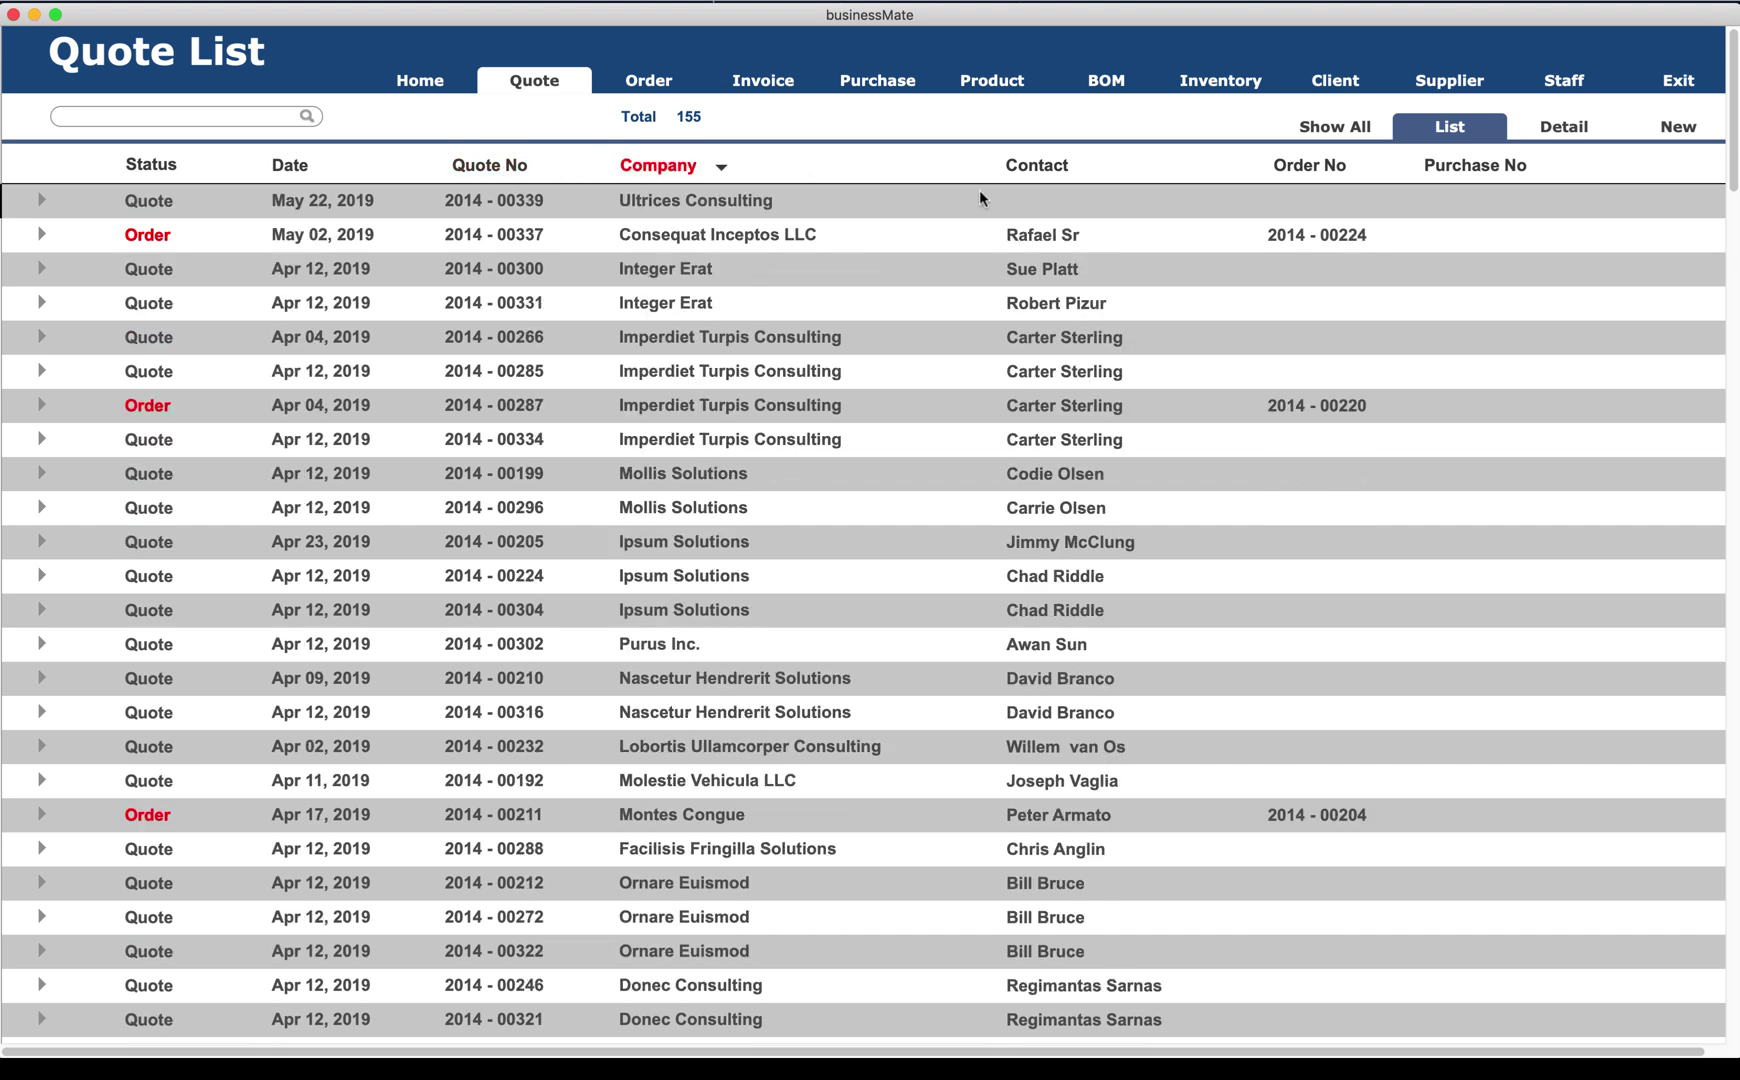
click(1041, 178)
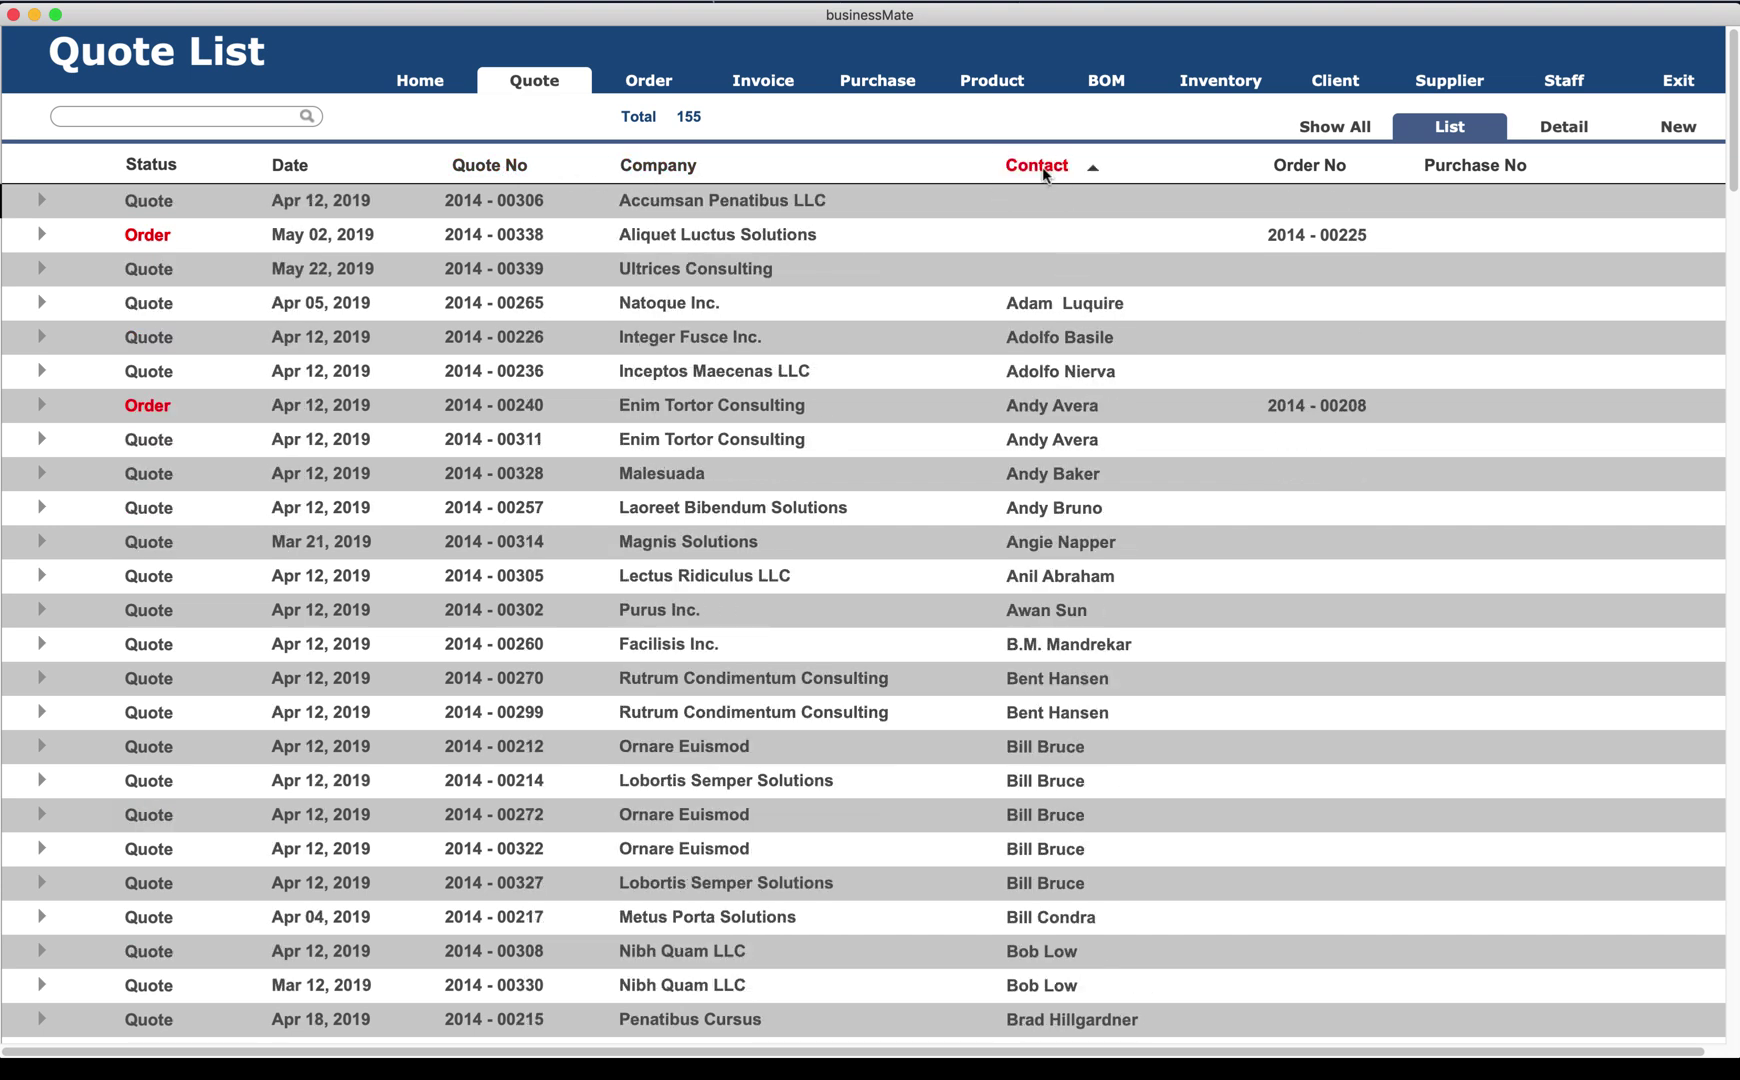
click(1325, 167)
click(1456, 170)
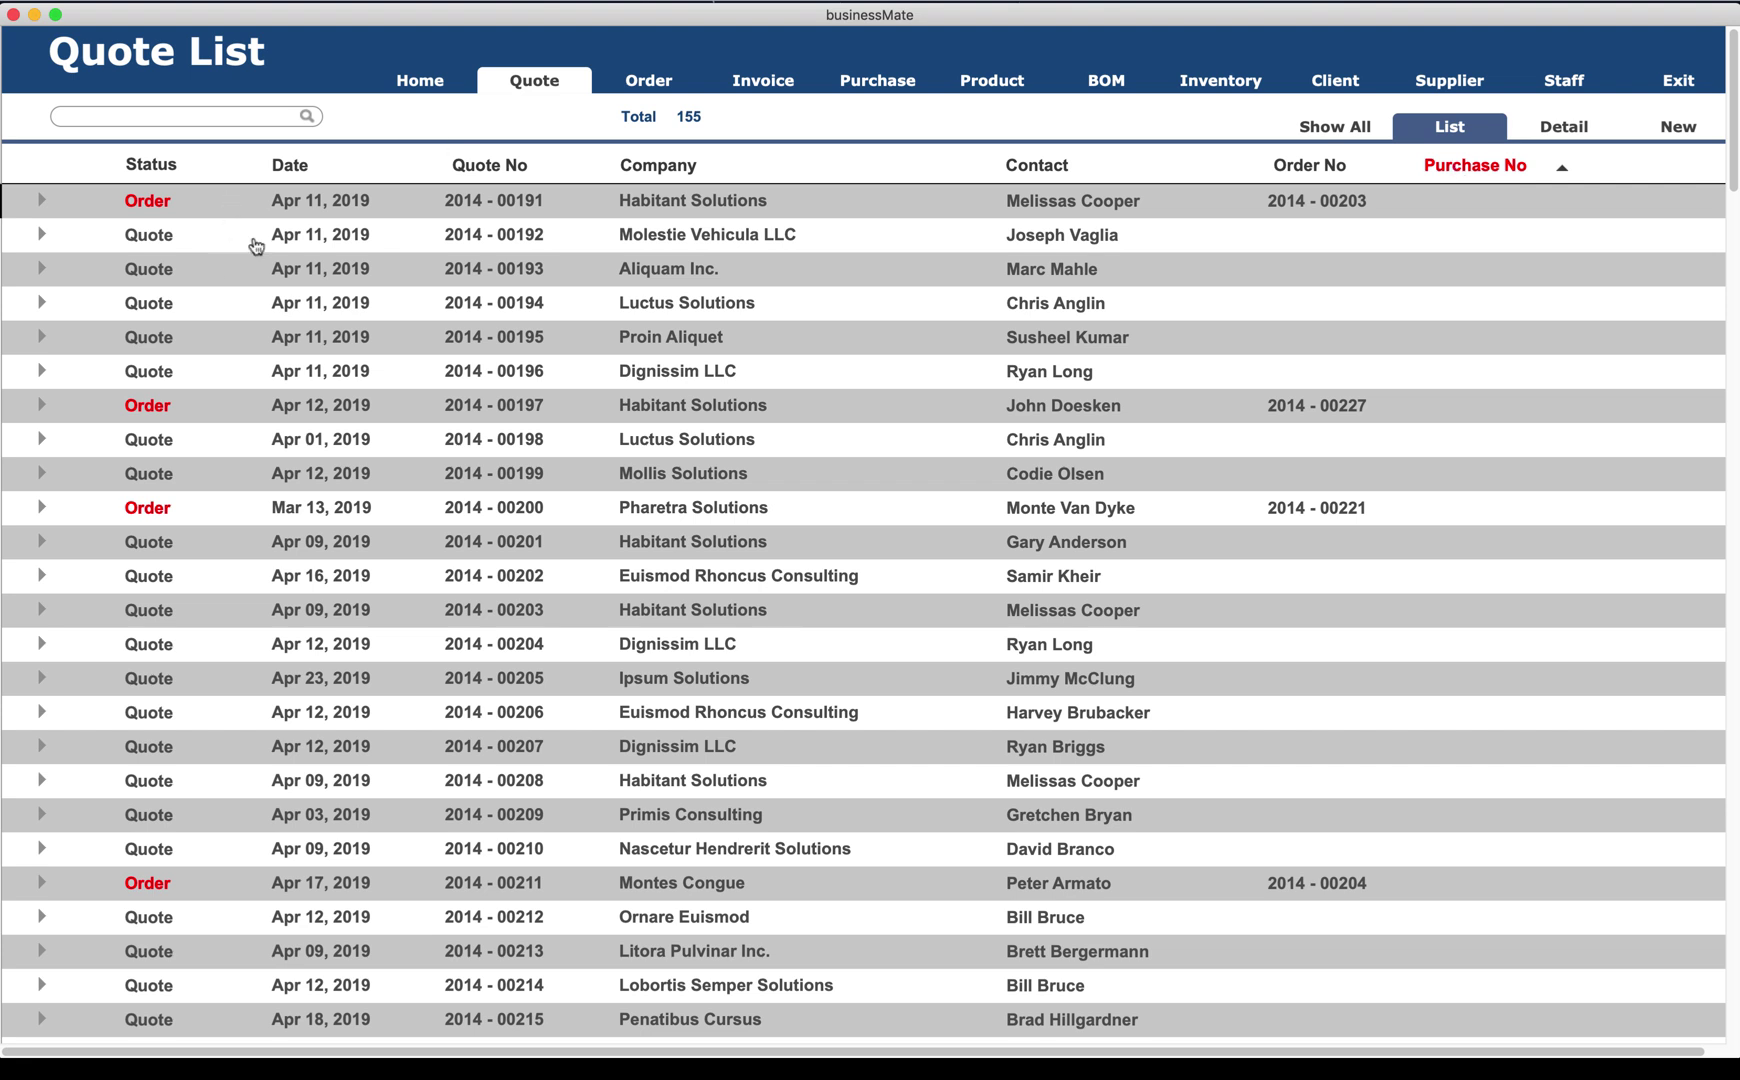
- Open quote 2014 - 00191 for Habitant Solutions in Detail view, totalling 74,139.57
click(41, 201)
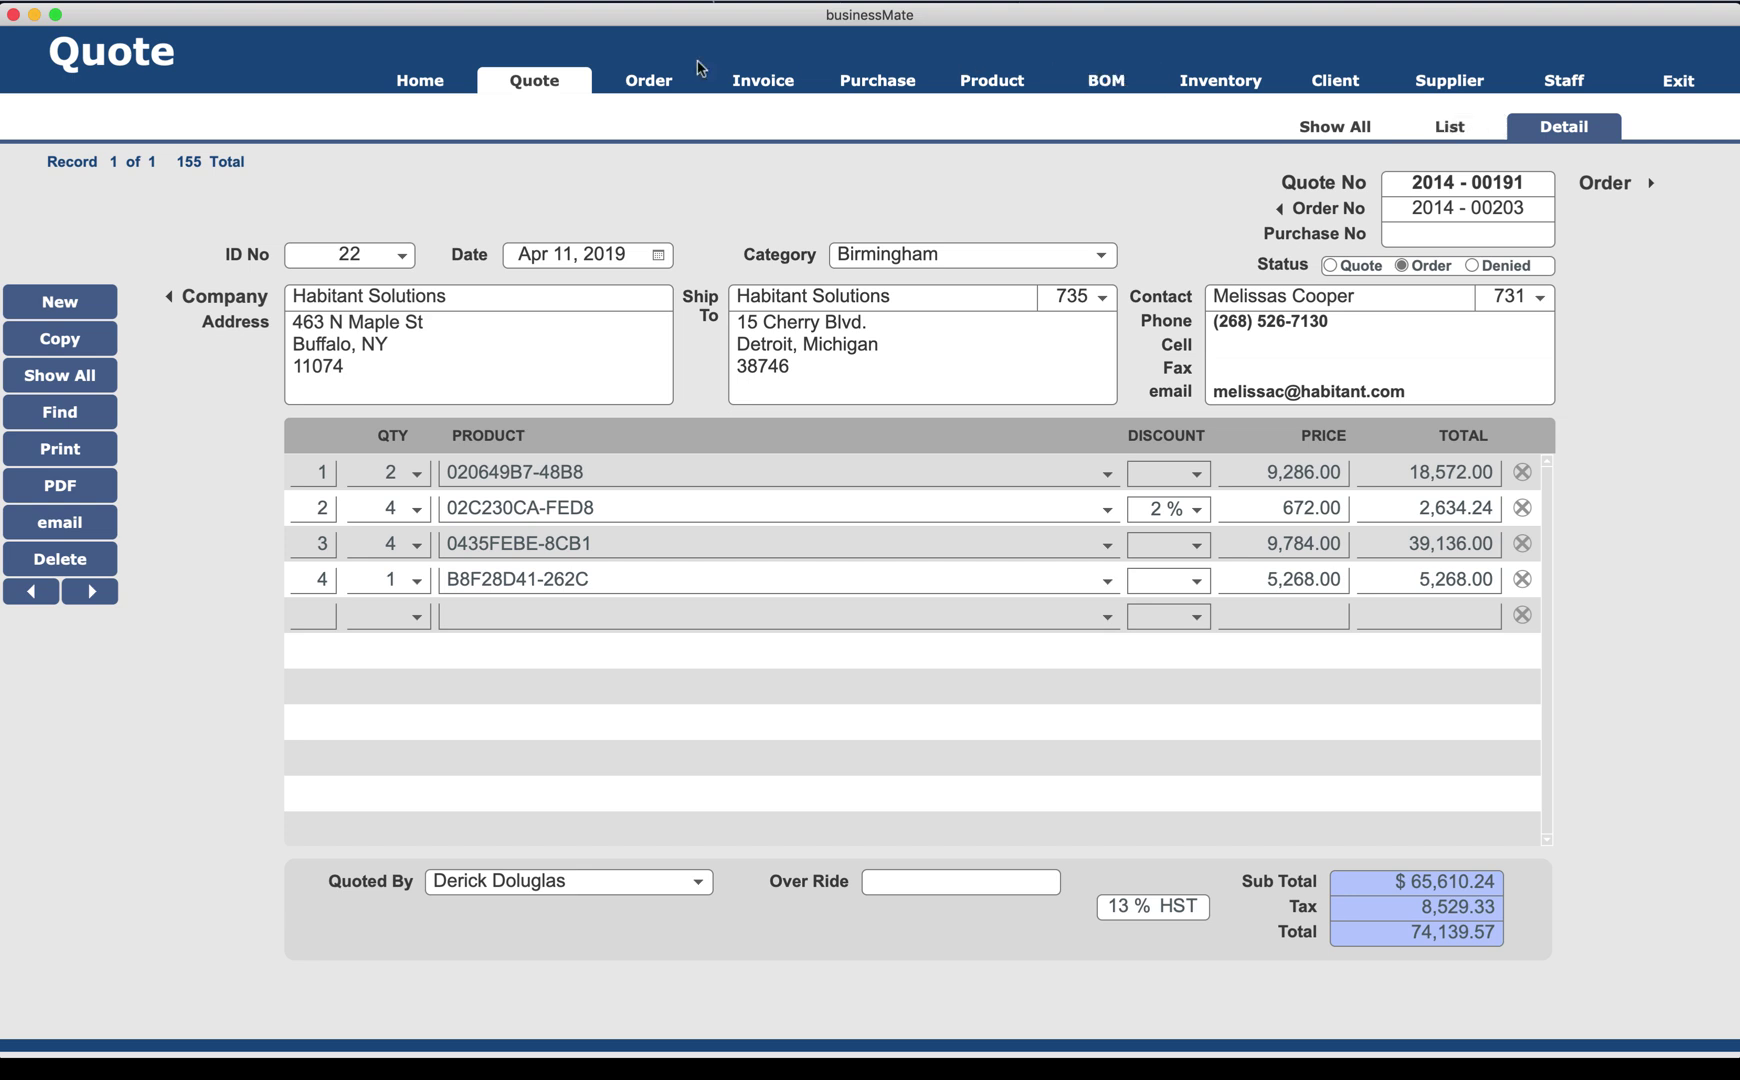
- Open order 2014 - 00232 in detail and go back to its related quote 2014 - 00344
click(674, 86)
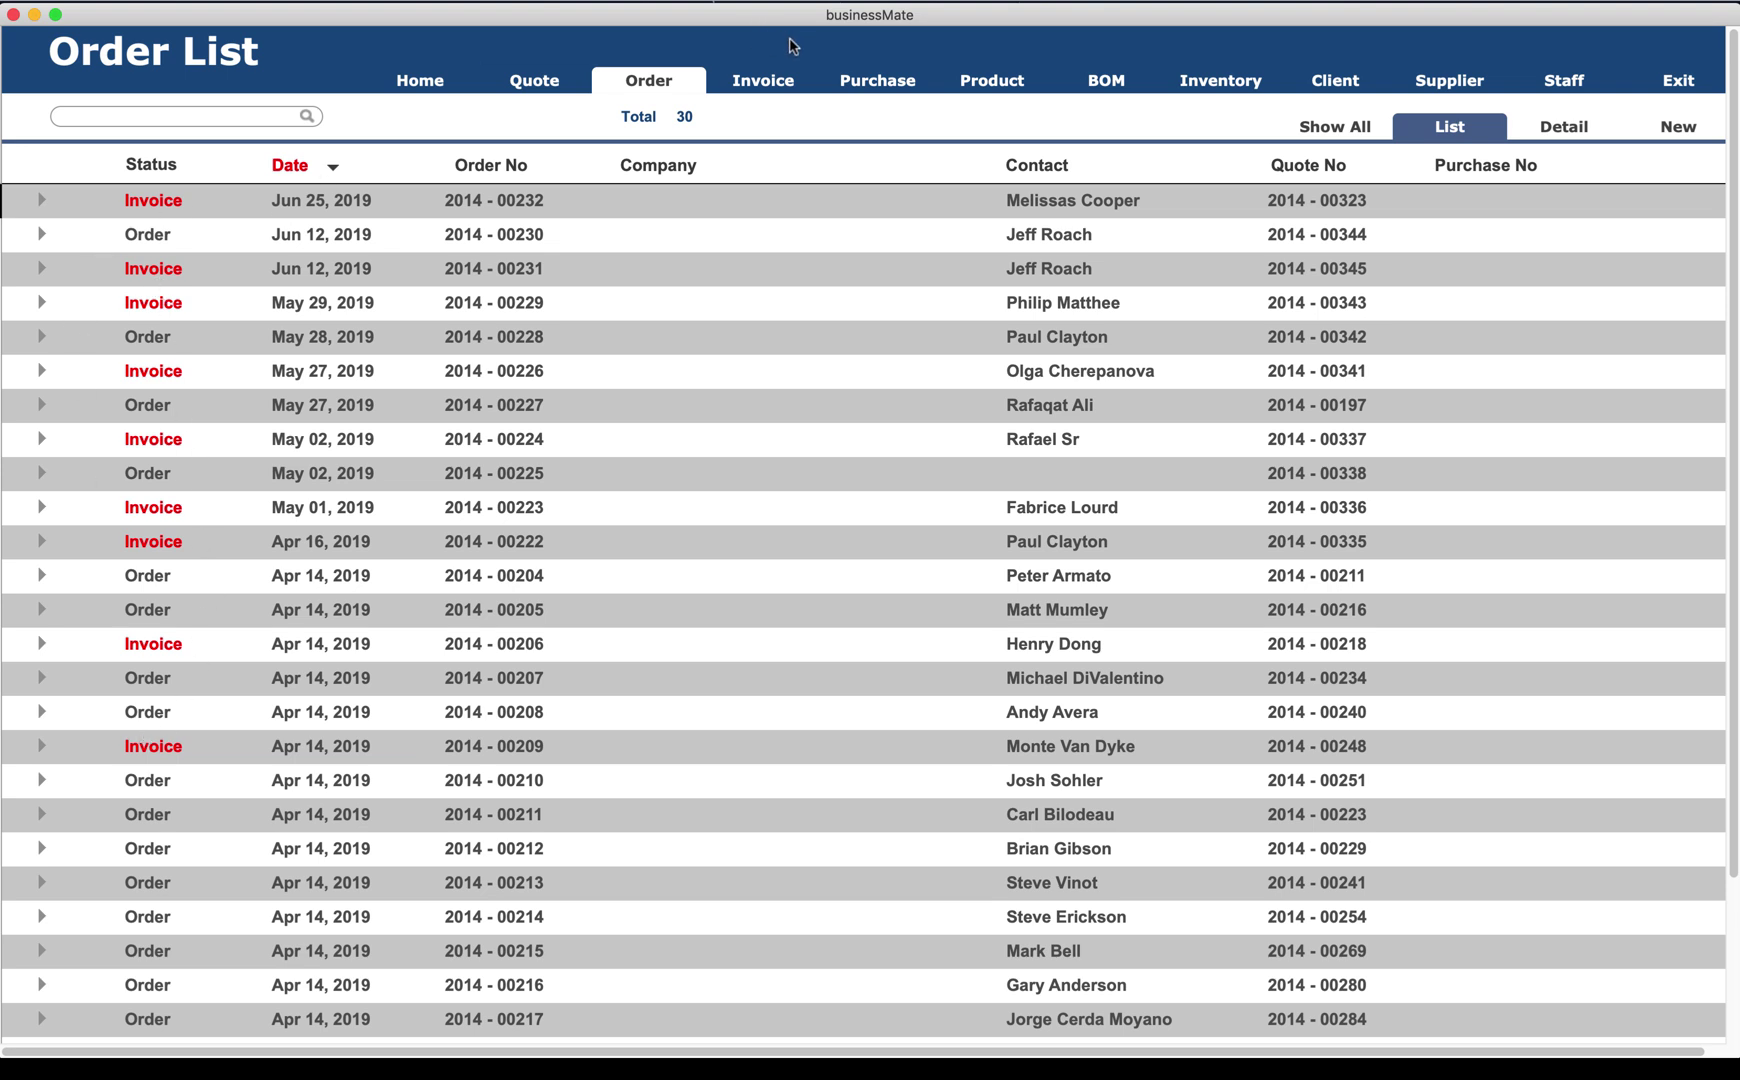
click(41, 200)
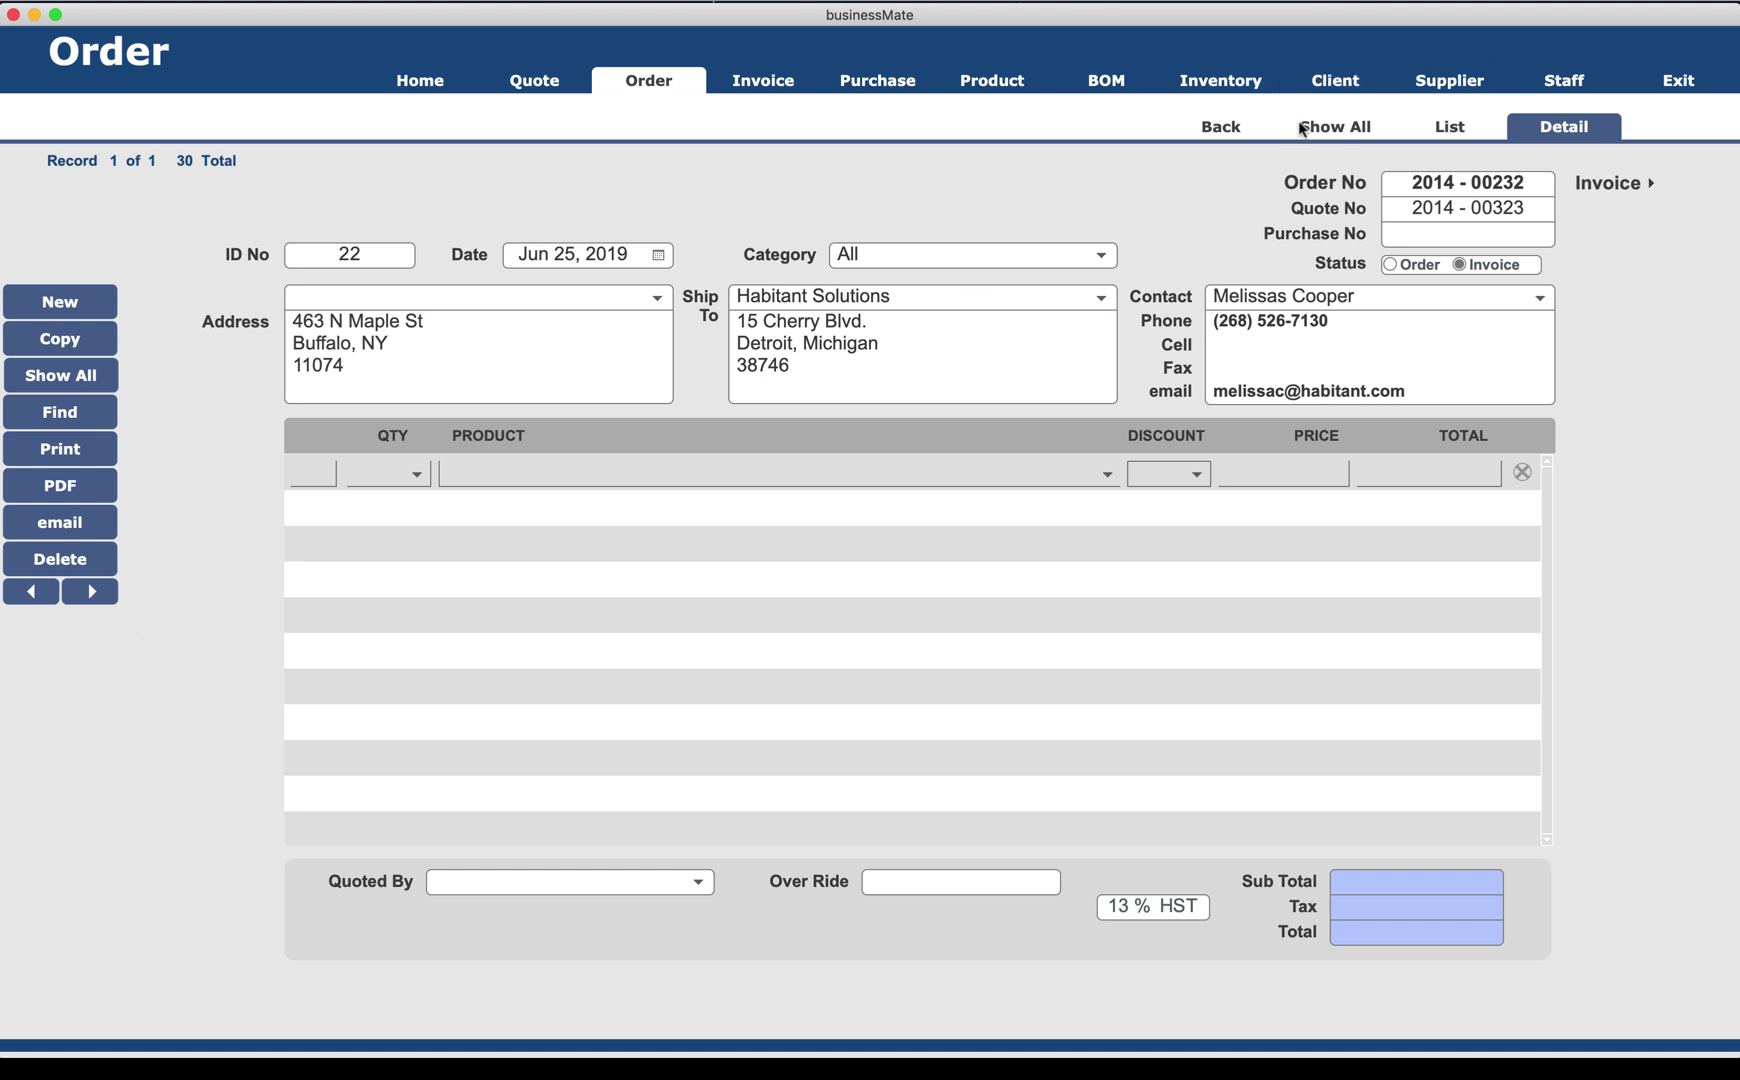
click(1210, 135)
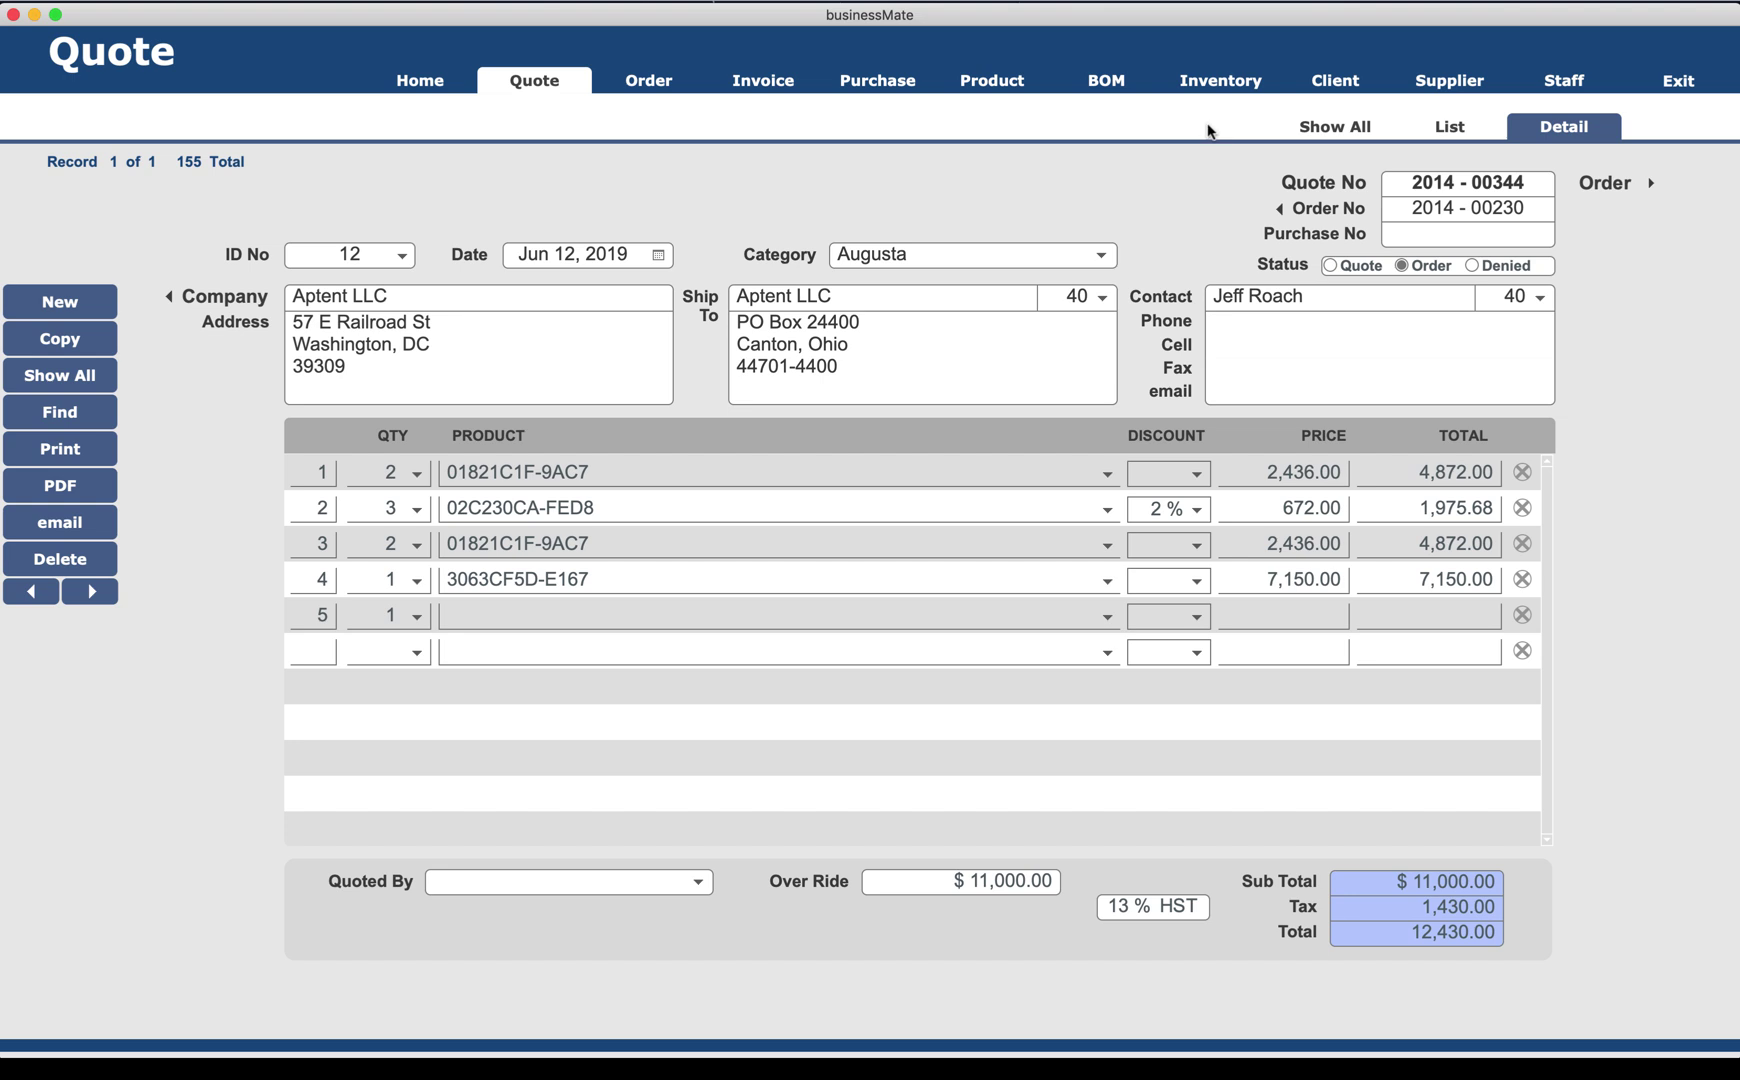
- Select the 11,000 Over Ride value in quote 2014 - 00344
click(954, 890)
drag(955, 888, 1099, 887)
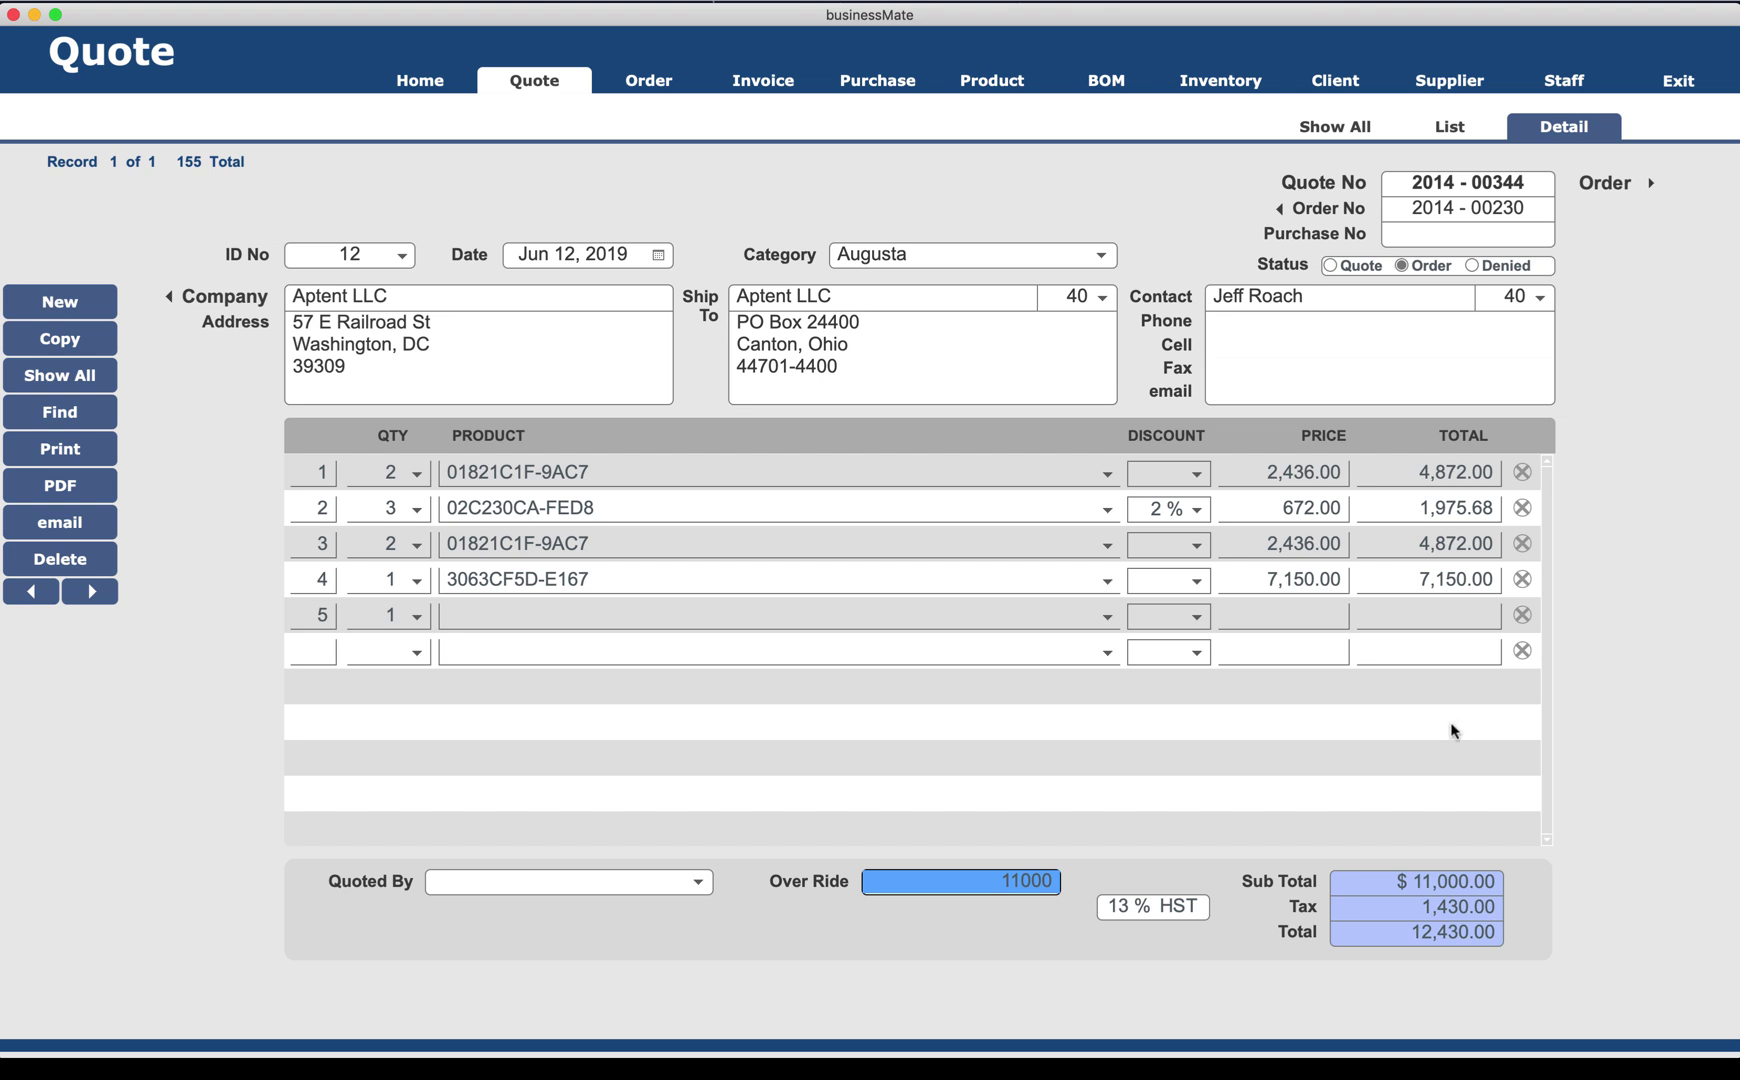
click(290, 405)
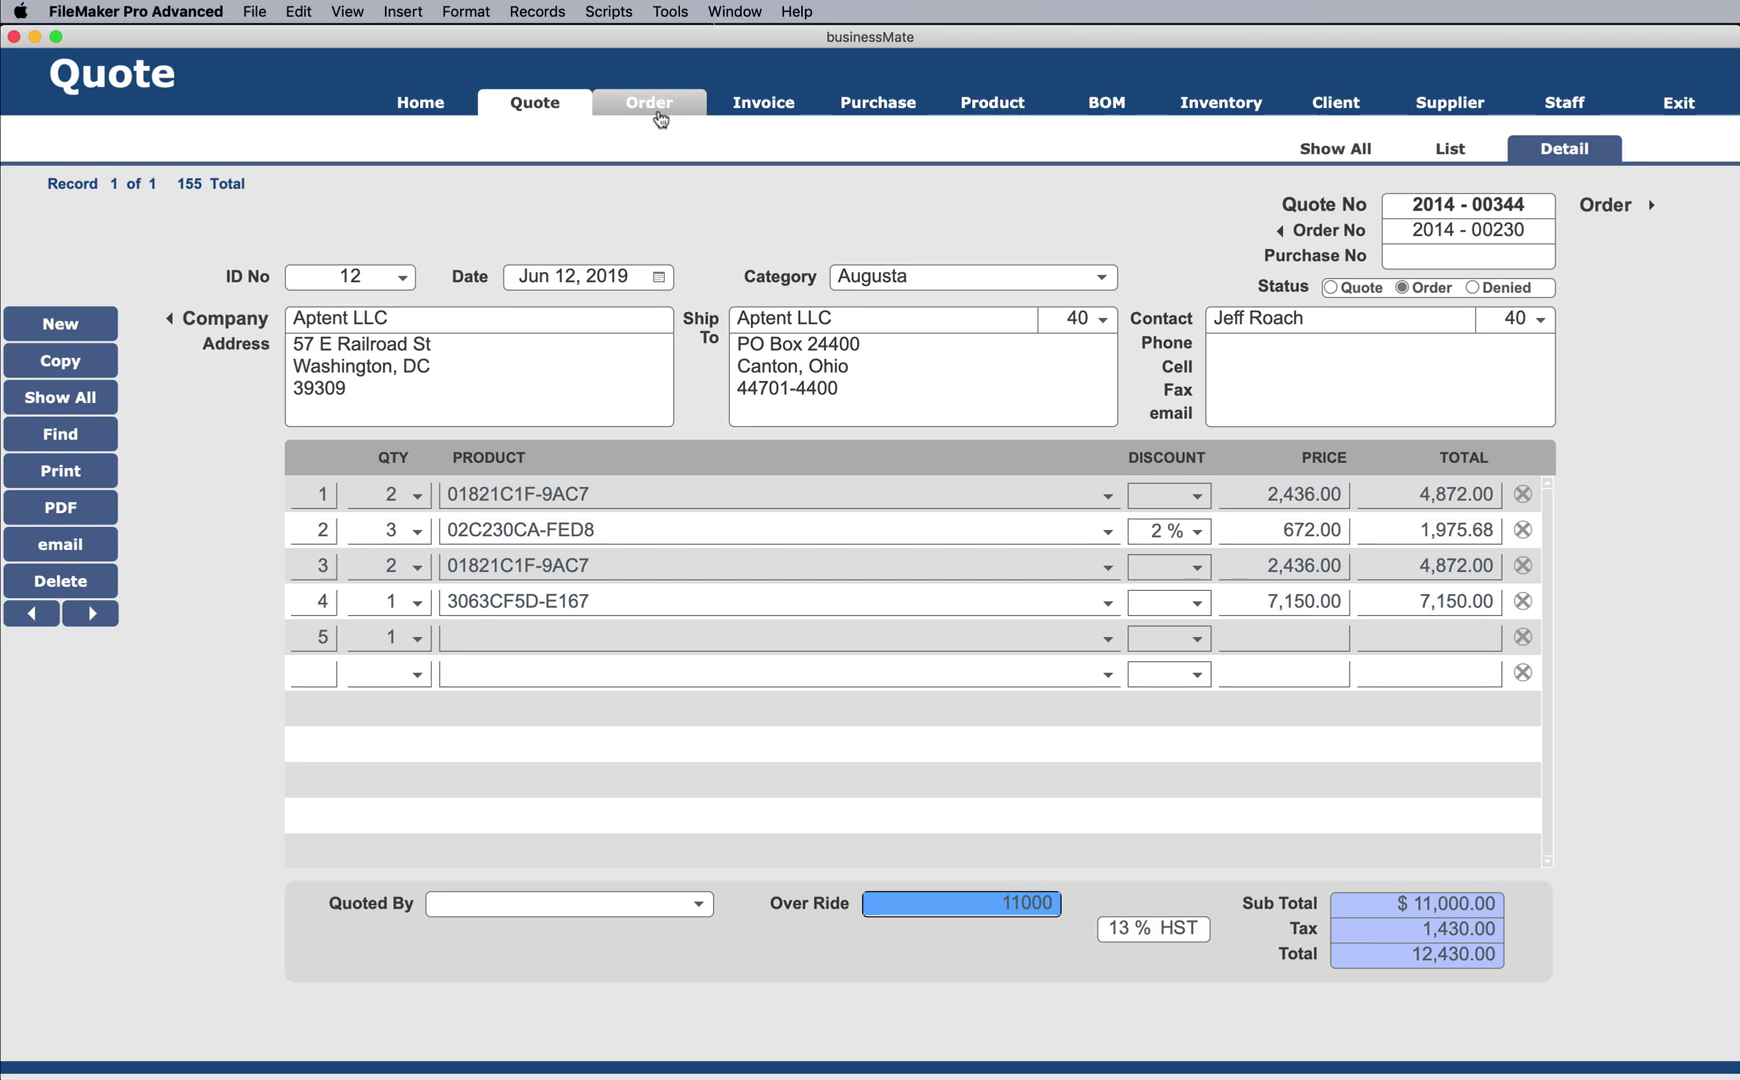
- Open invoice 2014 - 00176 from the Invoice list and select its first line item
click(659, 92)
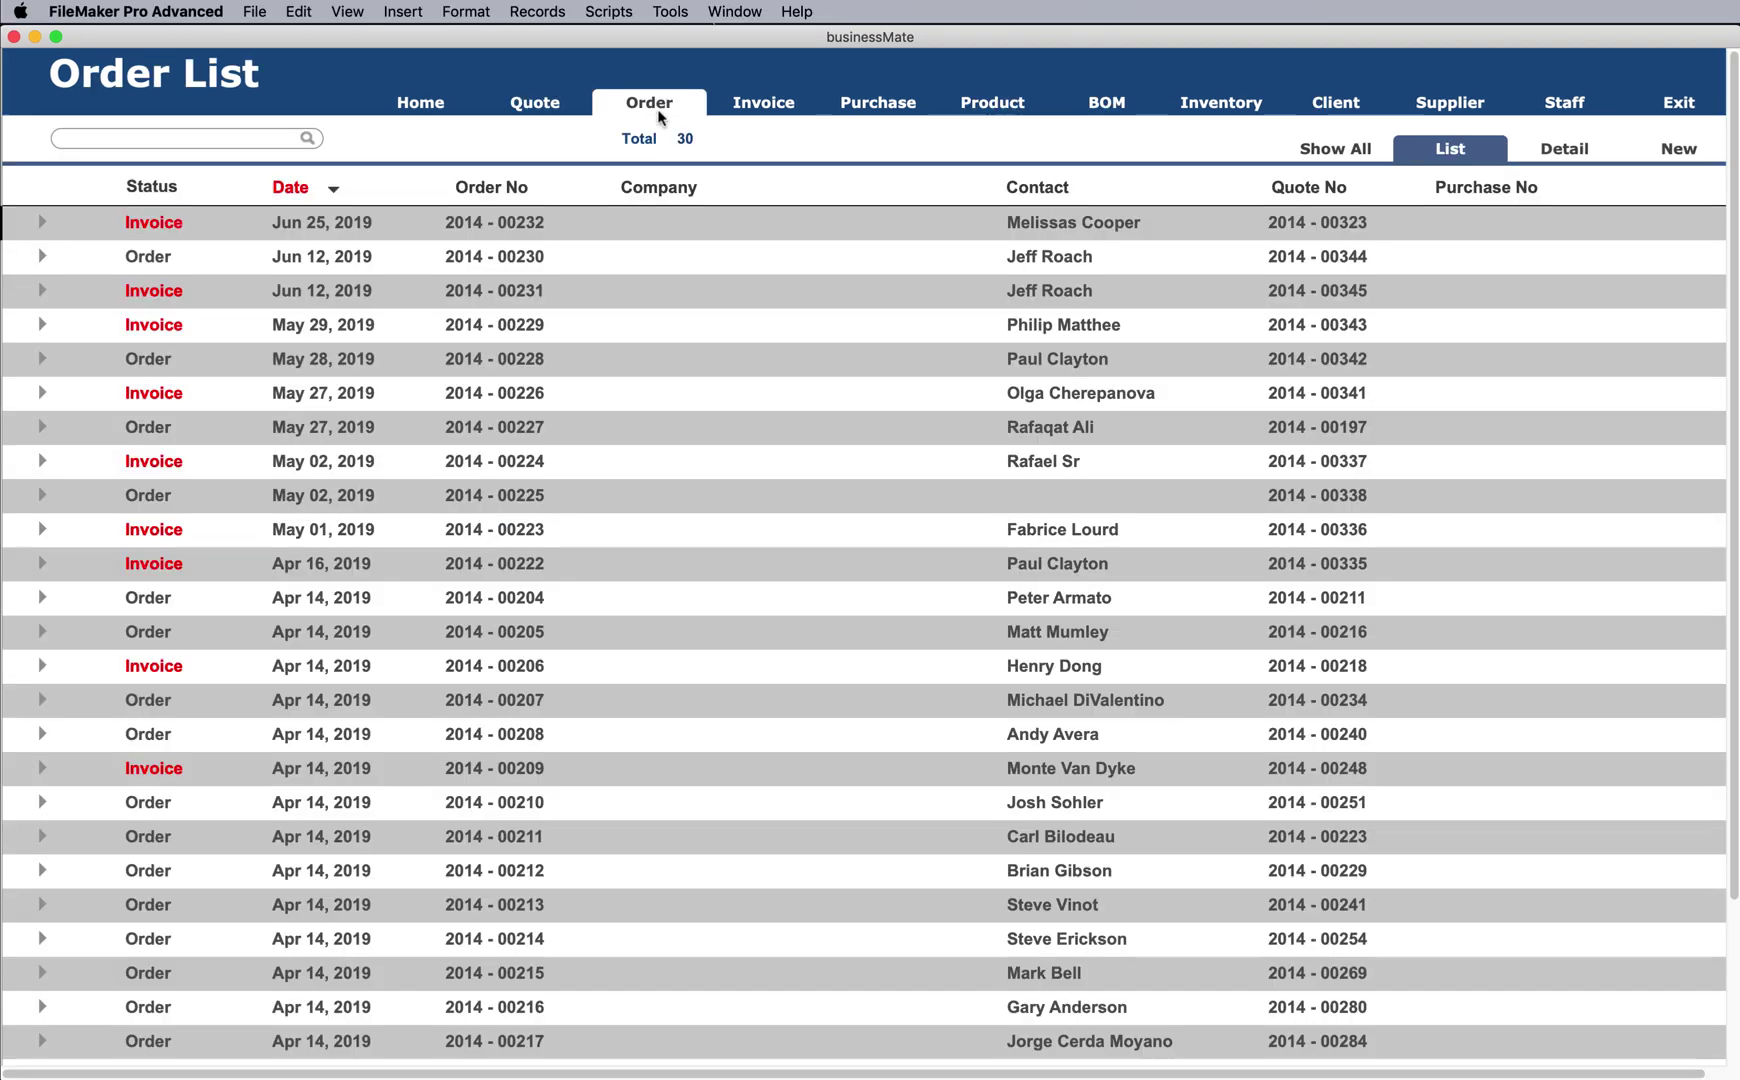
click(785, 118)
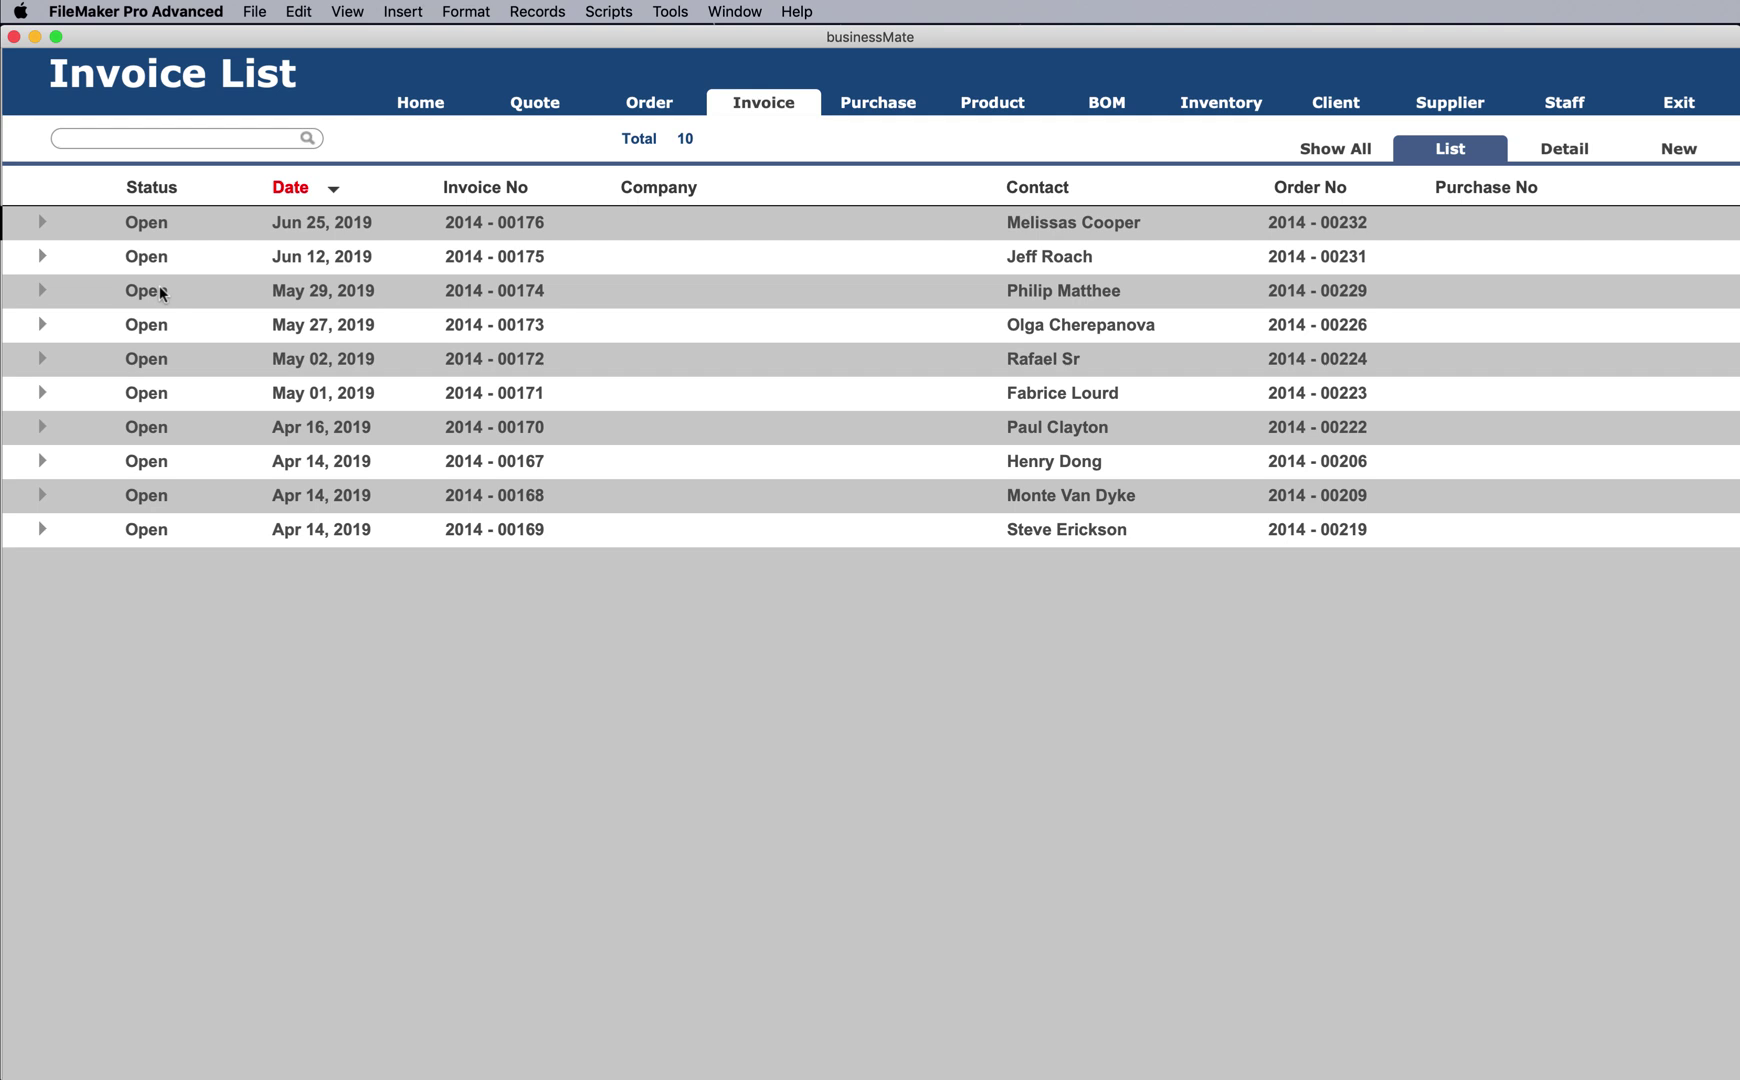
click(37, 226)
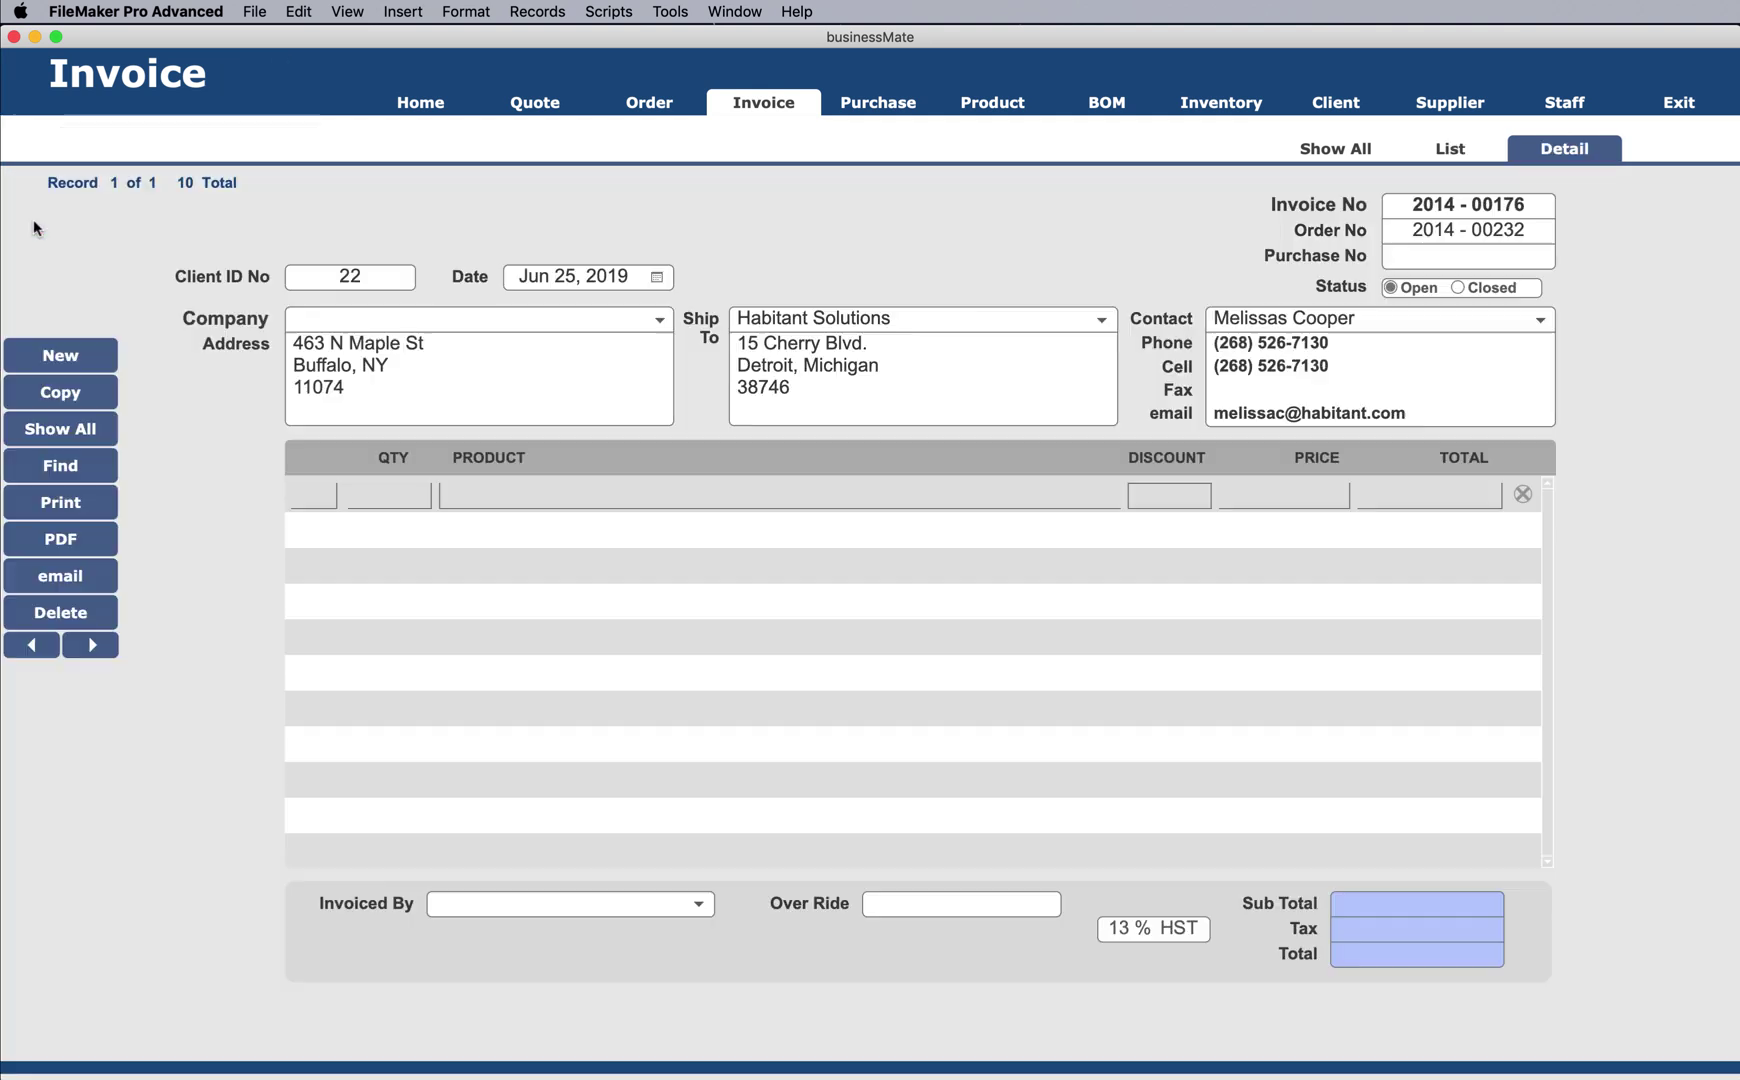
click(483, 498)
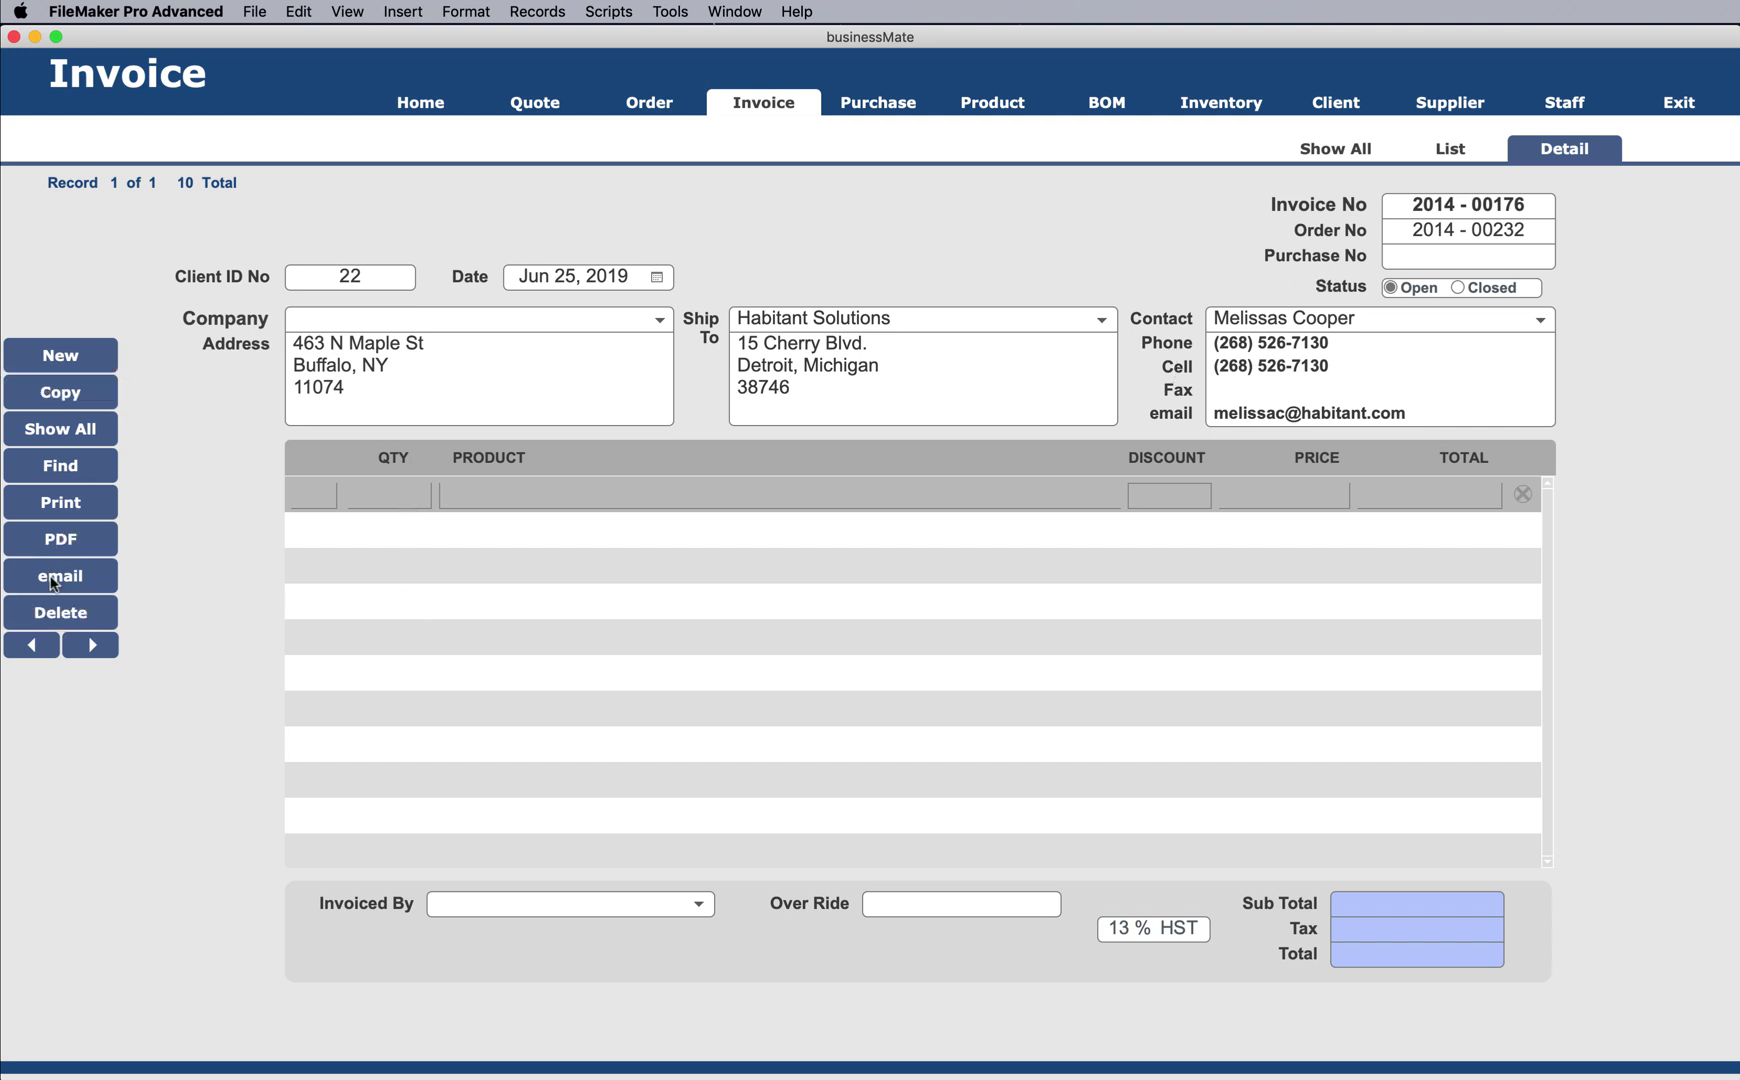
- View the Jun 09, 2014 Supplier Two purchase, then switch to the 244-product list
click(901, 106)
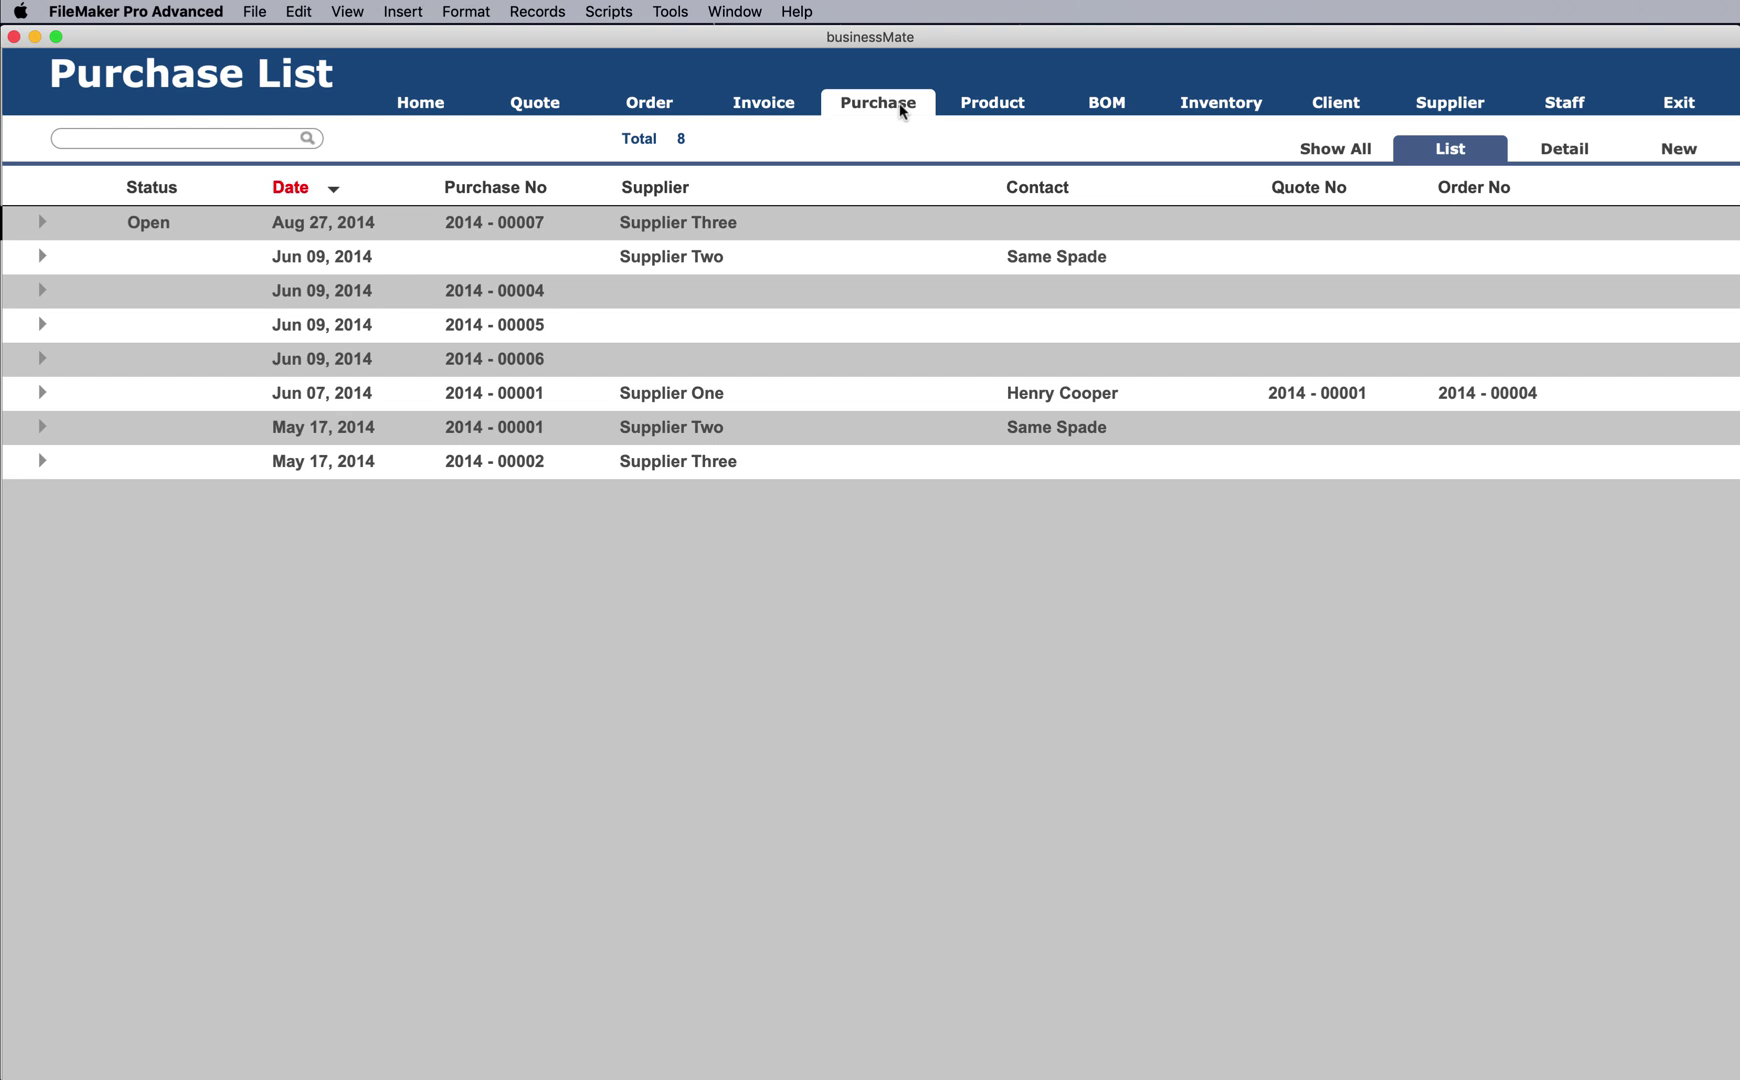
click(44, 254)
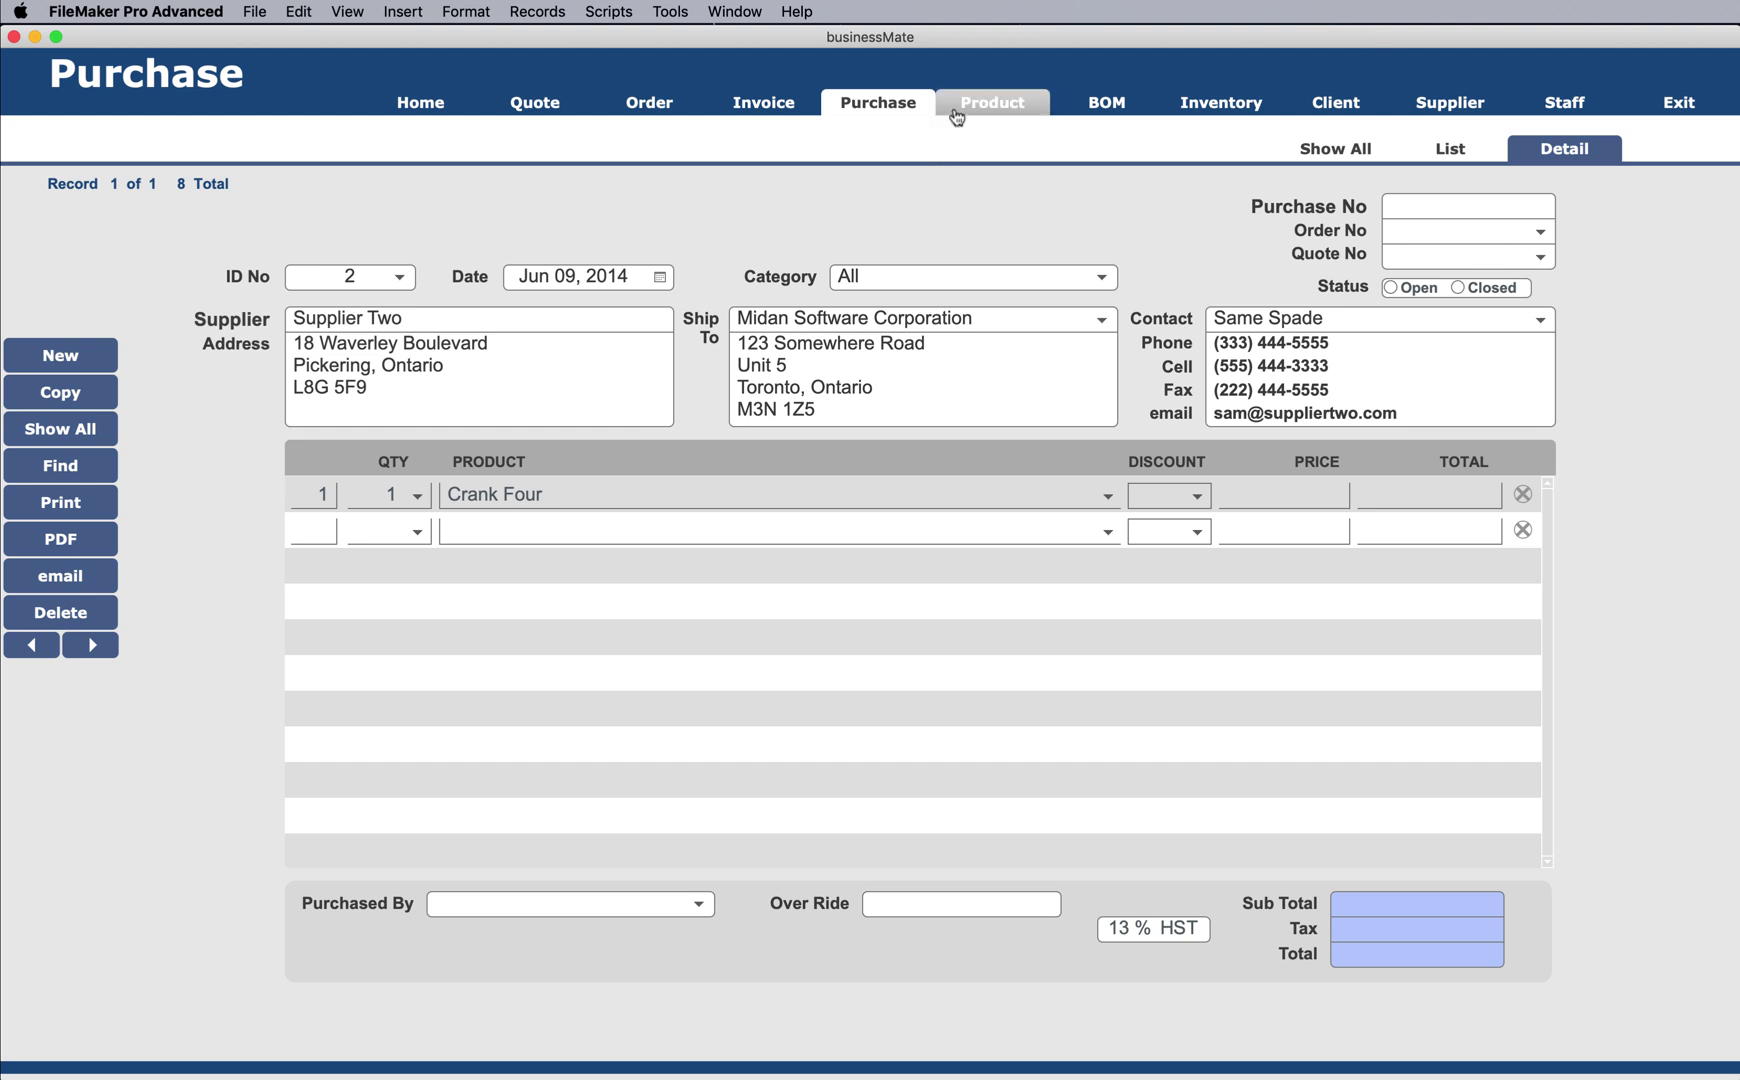
click(995, 110)
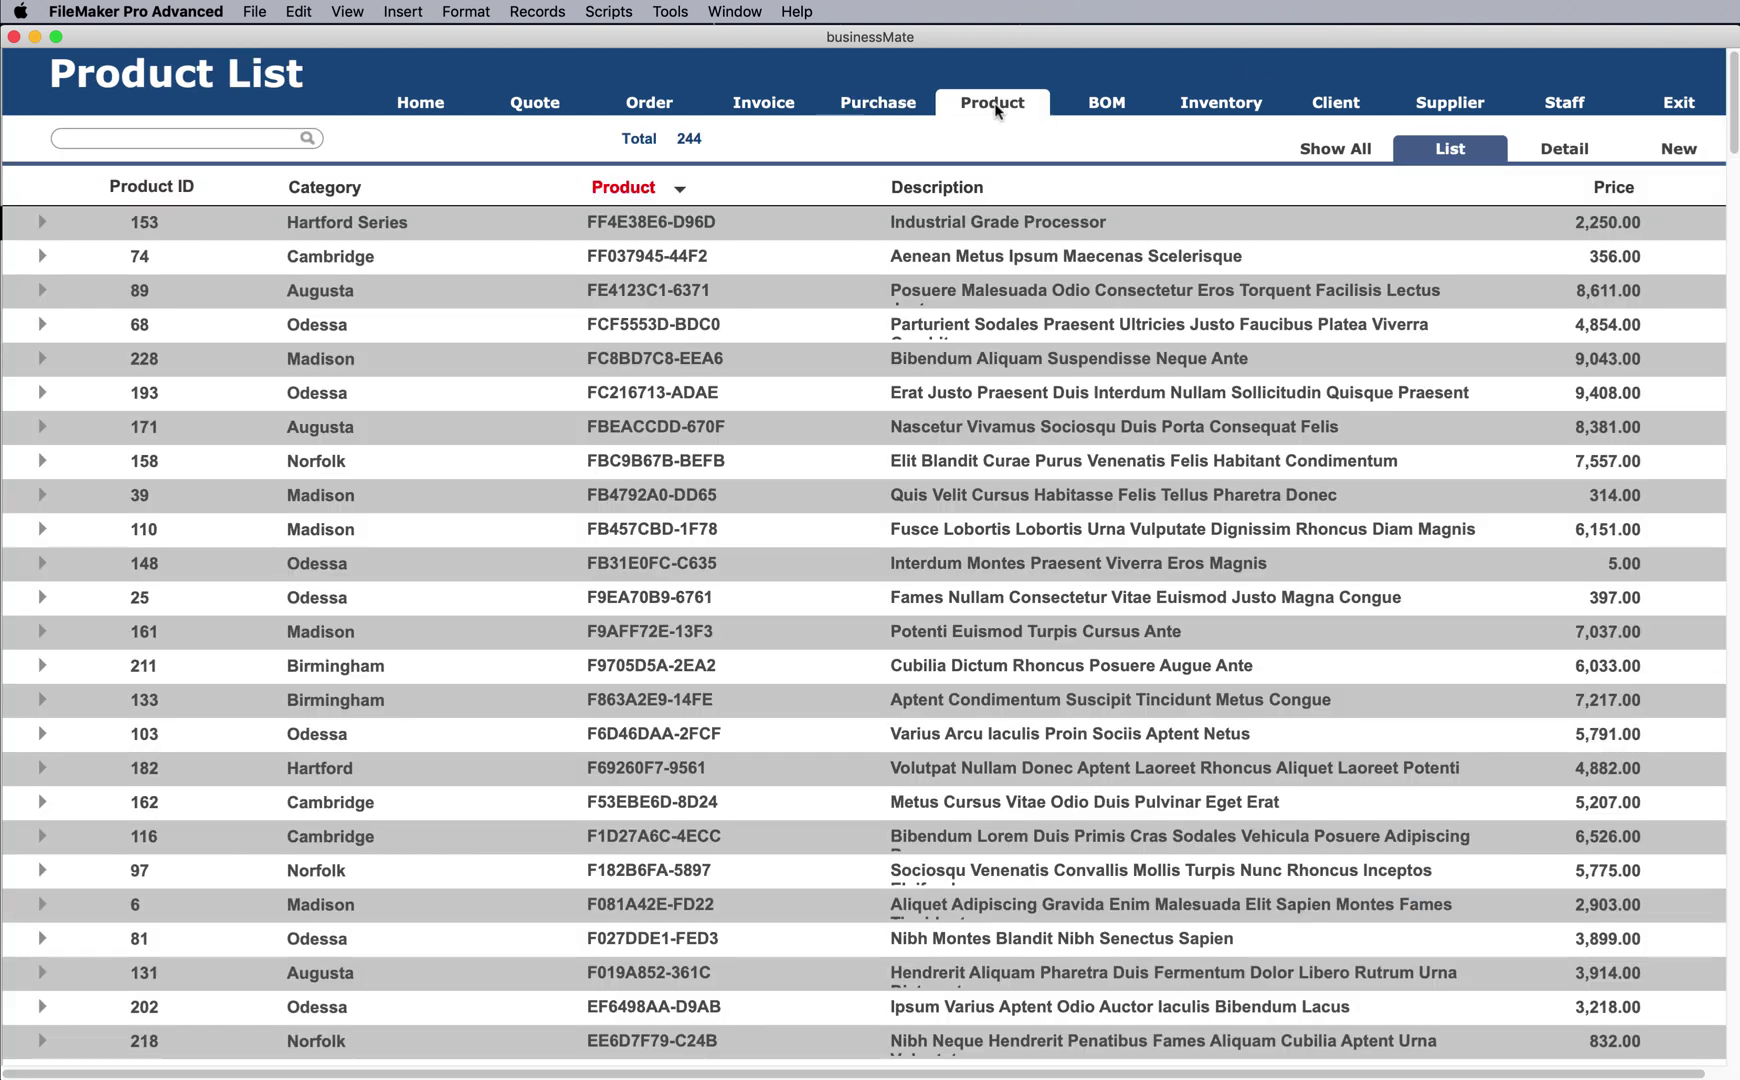
click(41, 223)
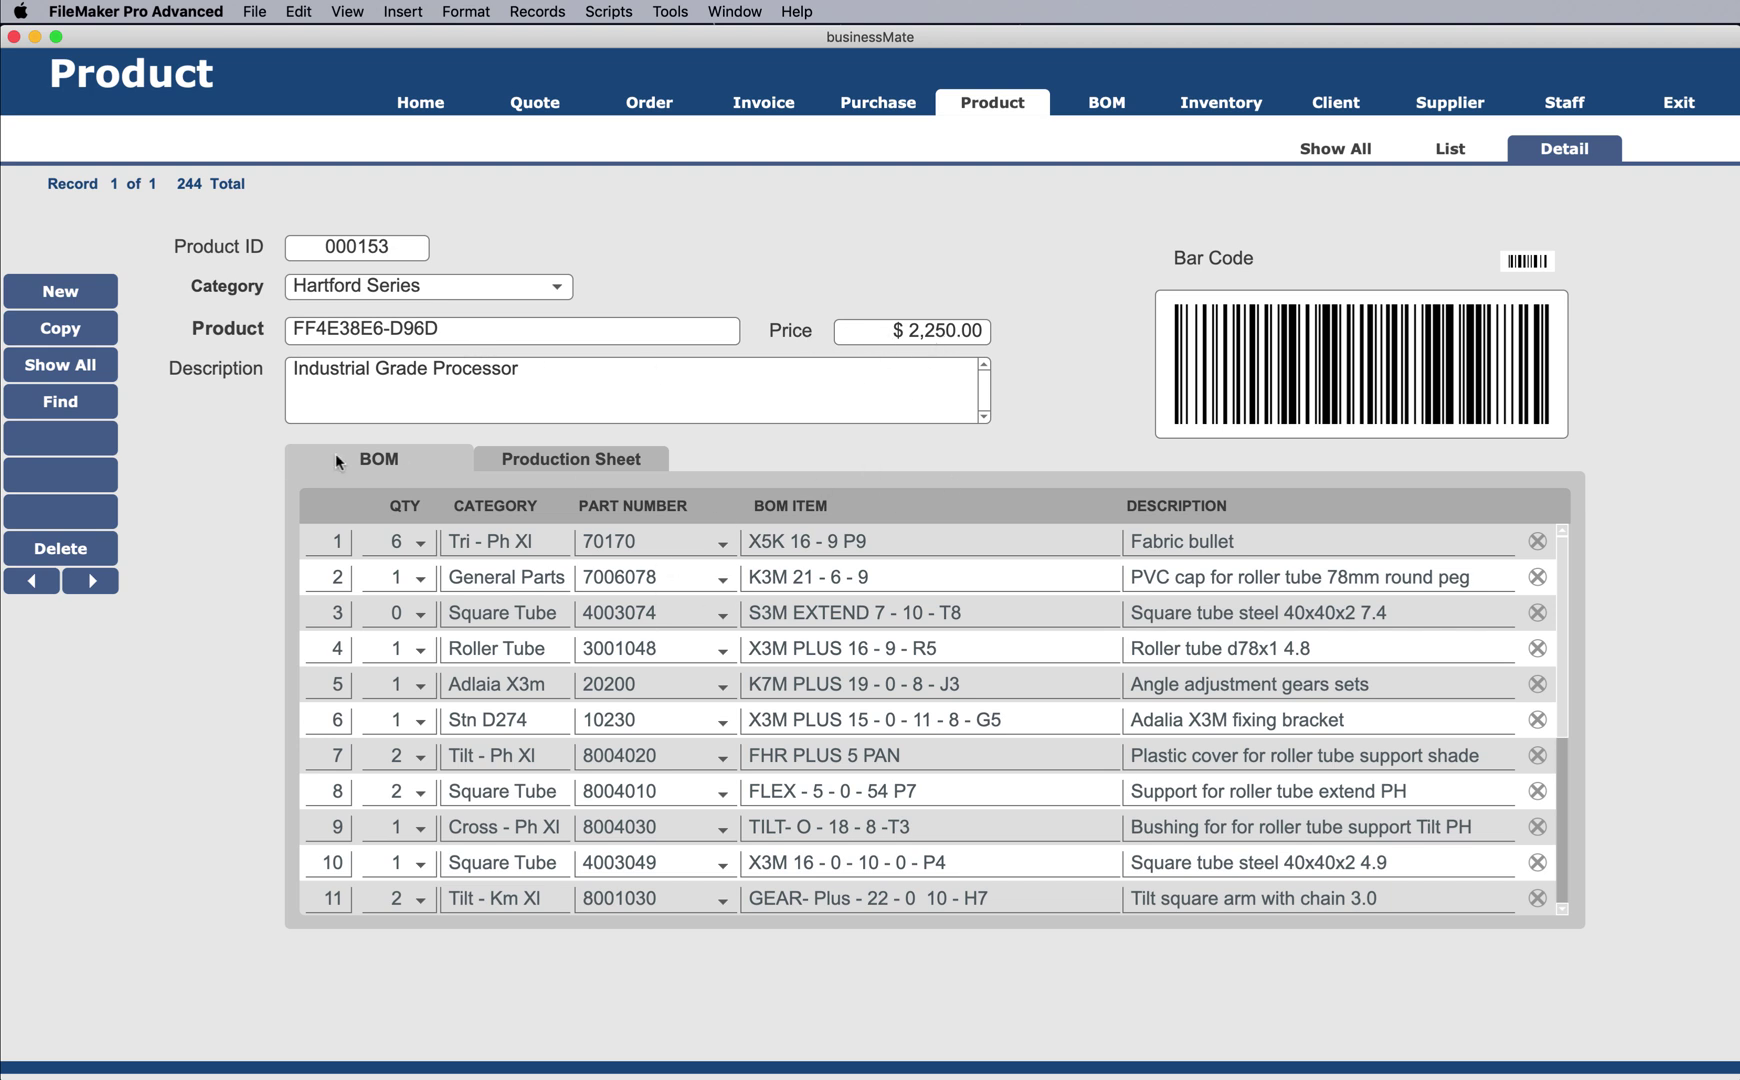
click(1103, 106)
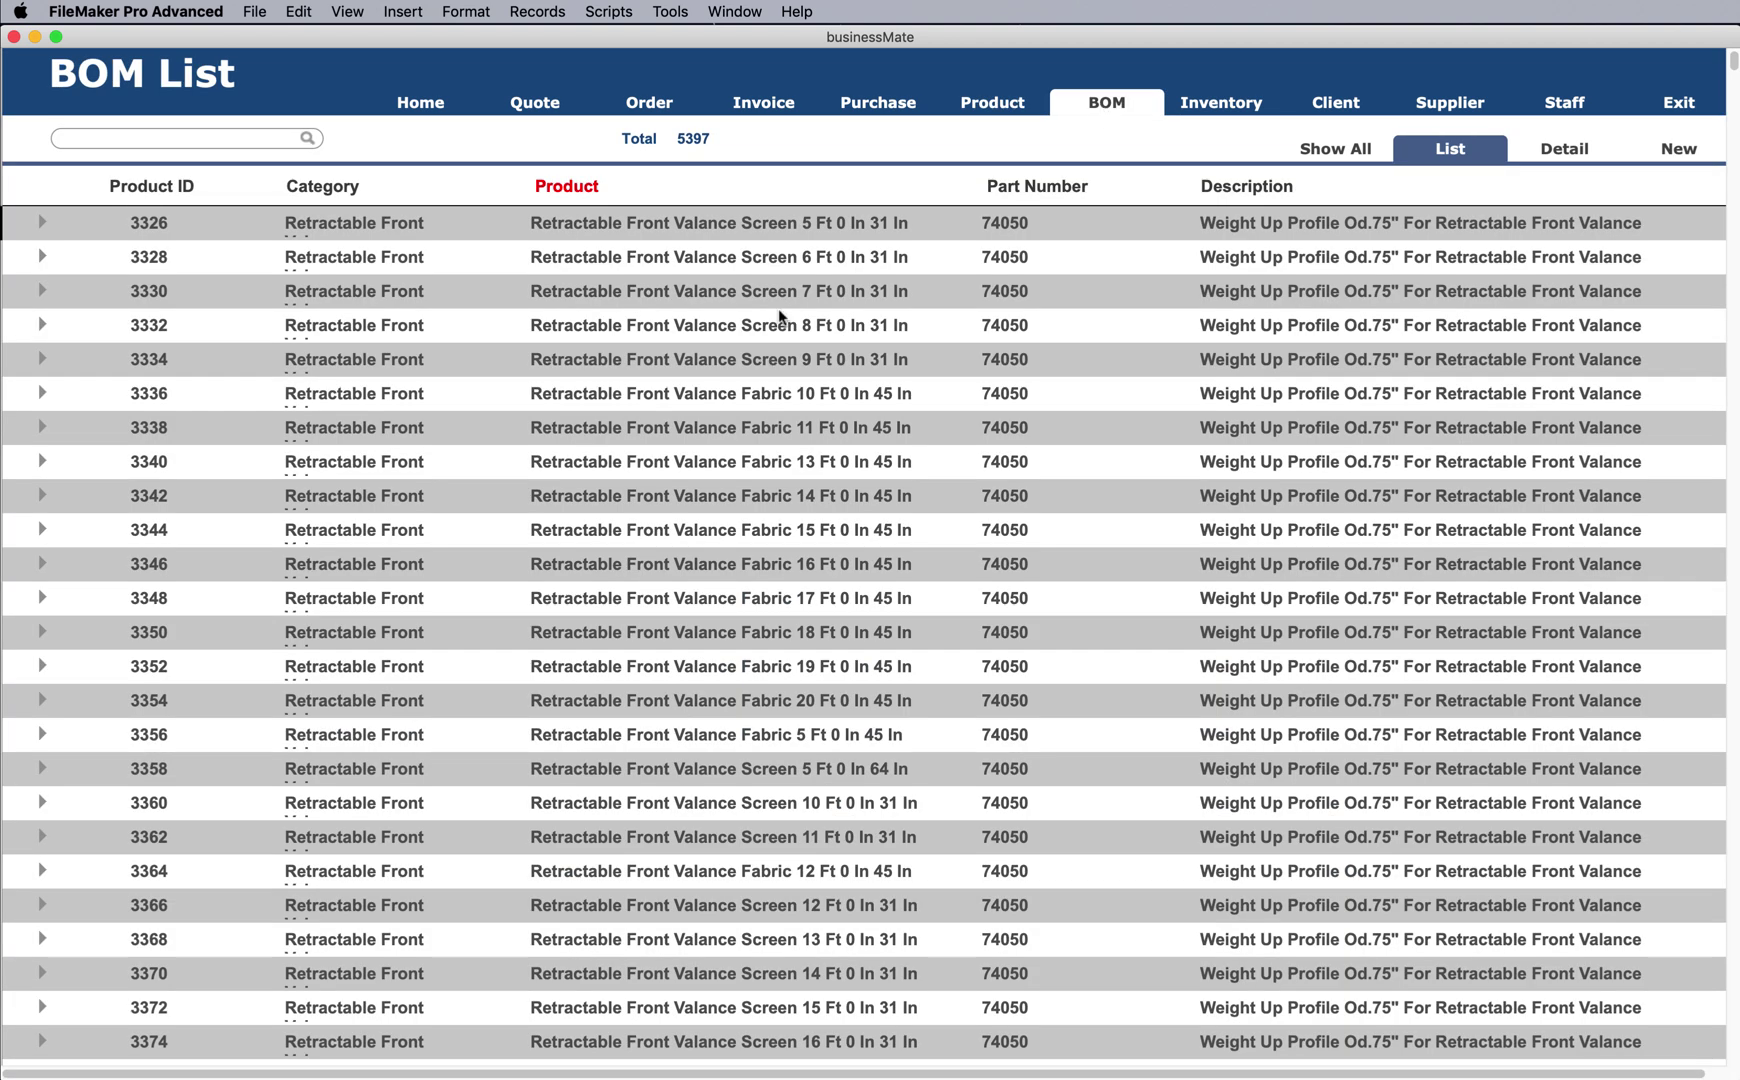
scroll(795, 538, down, 2)
scroll(795, 538, down, 10)
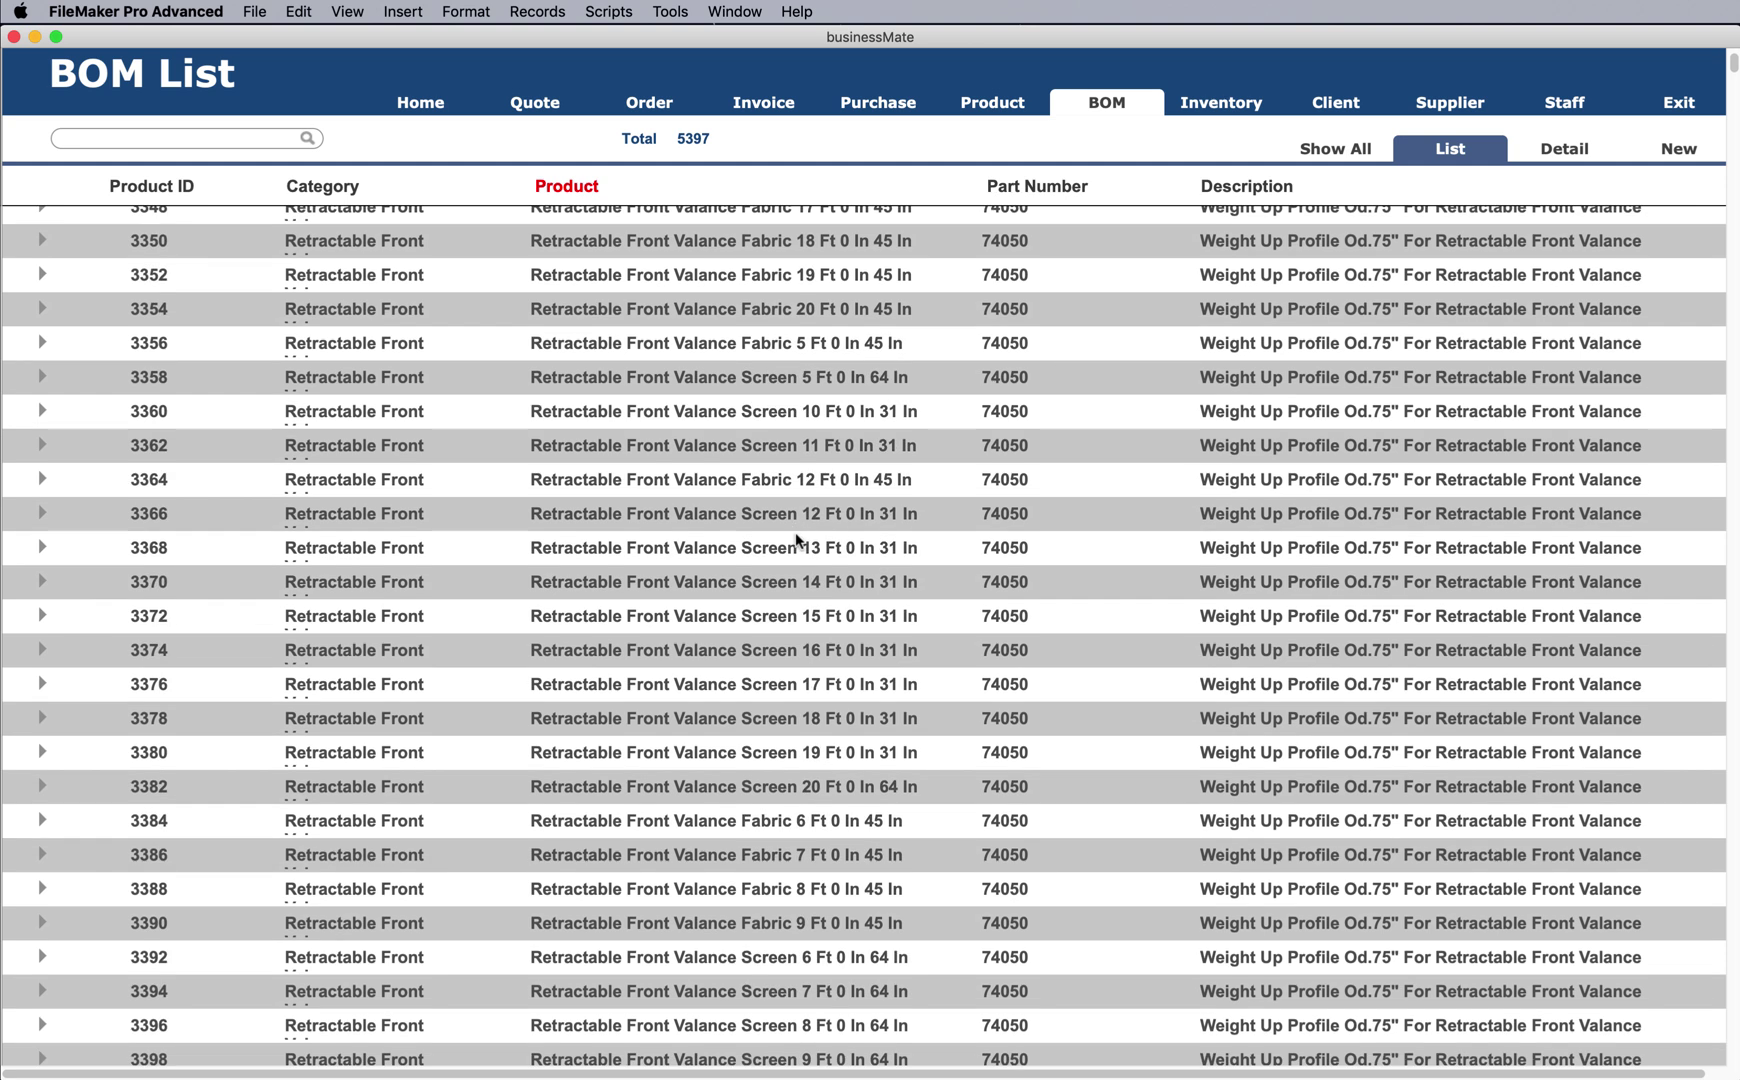
scroll(886, 372, up, 10)
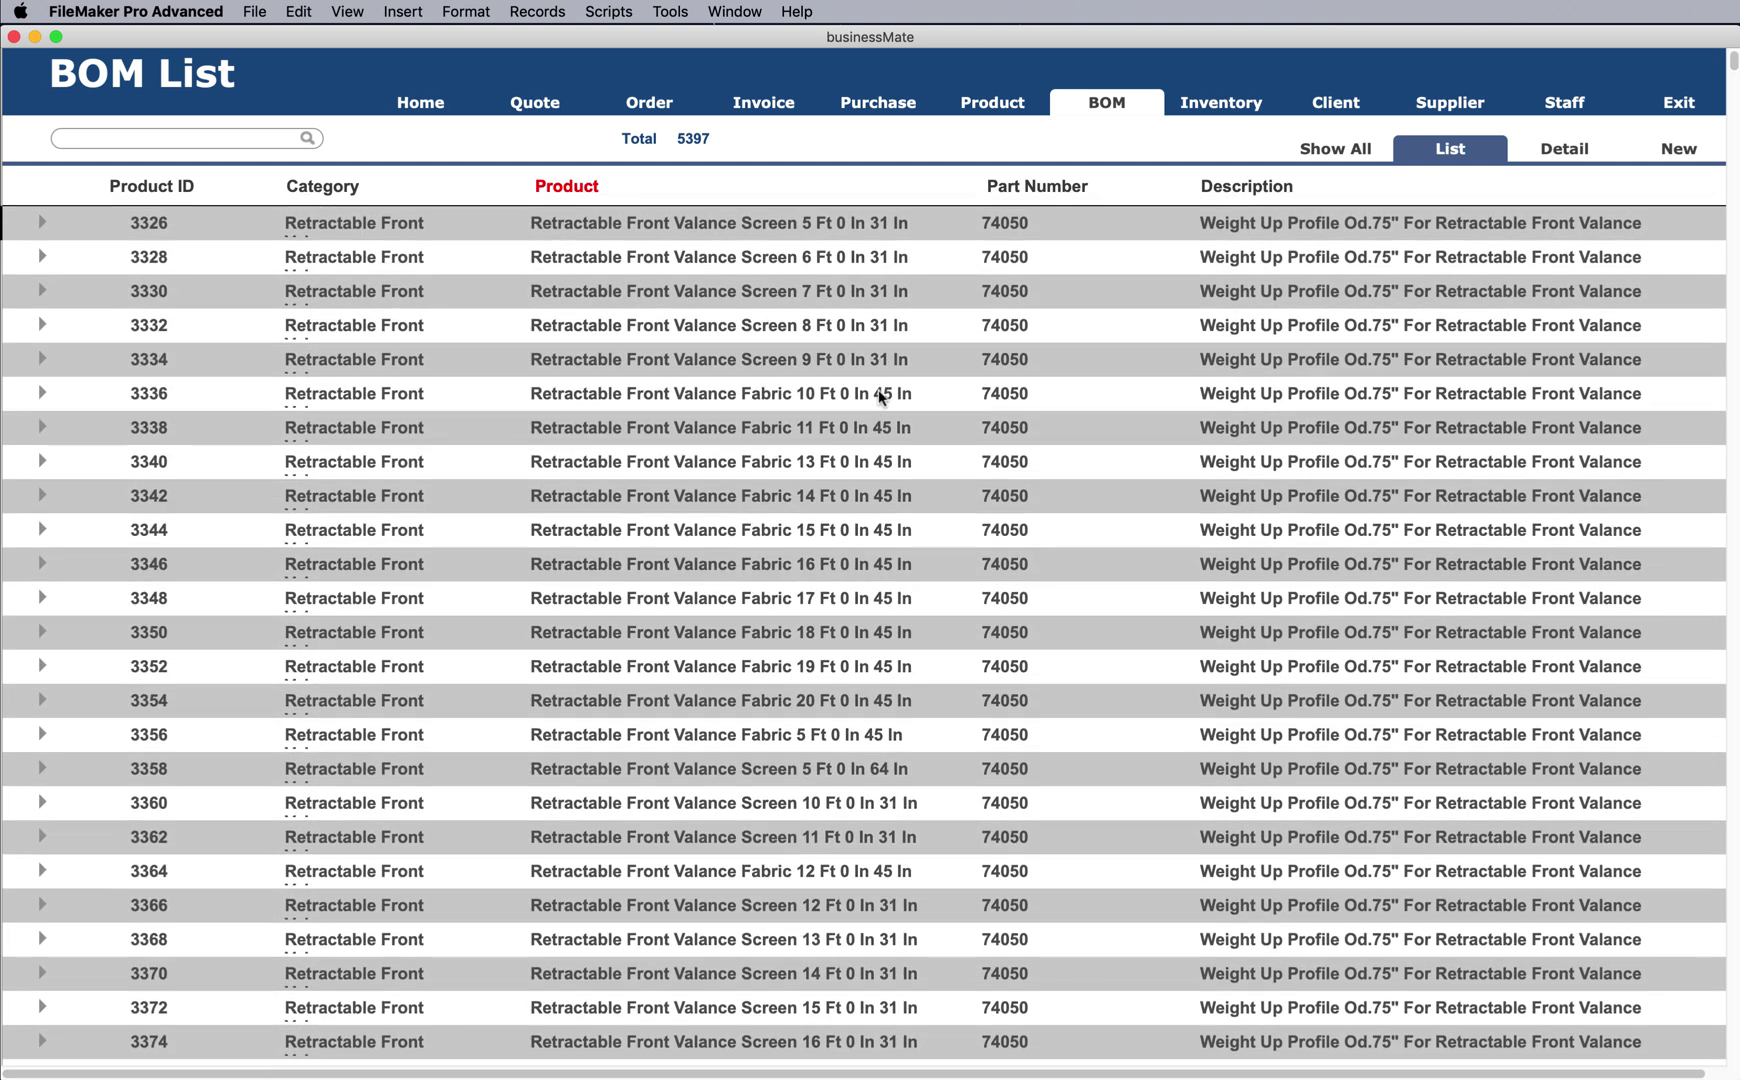
click(42, 258)
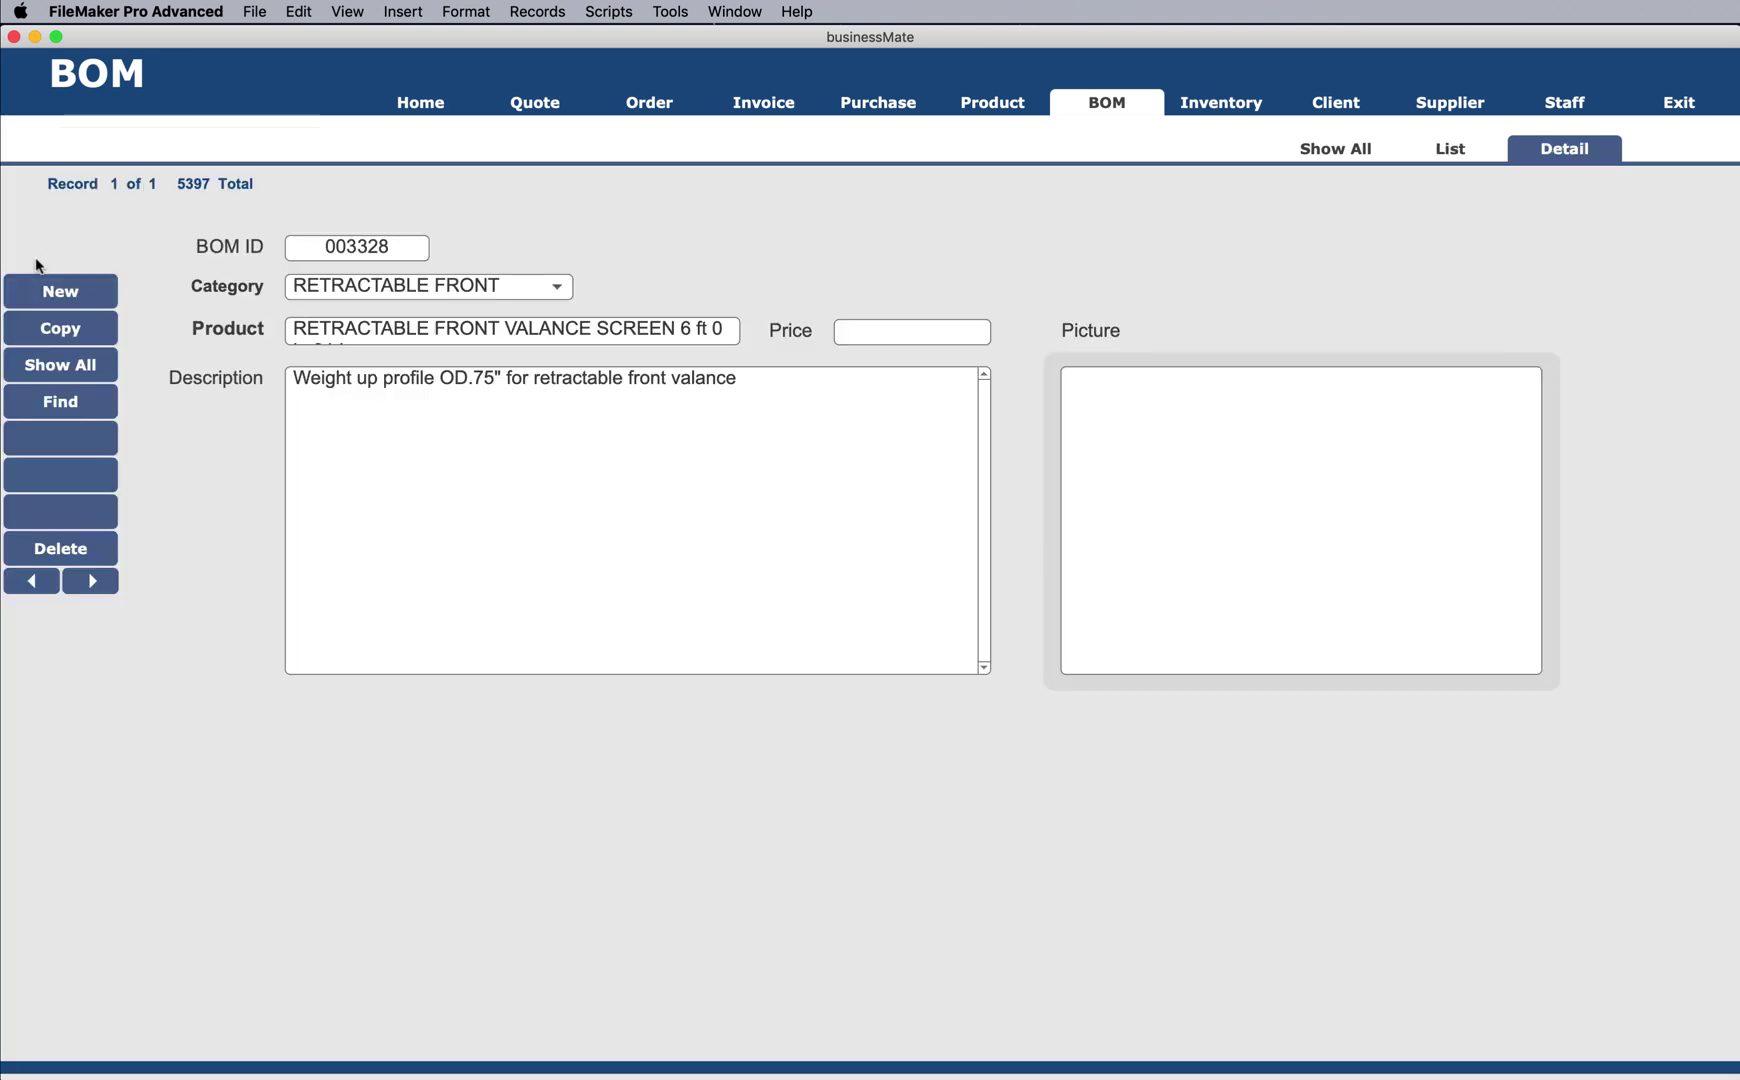
- Inspect product 74's record and production sheet, then show the 5397-entry BOM List
click(981, 106)
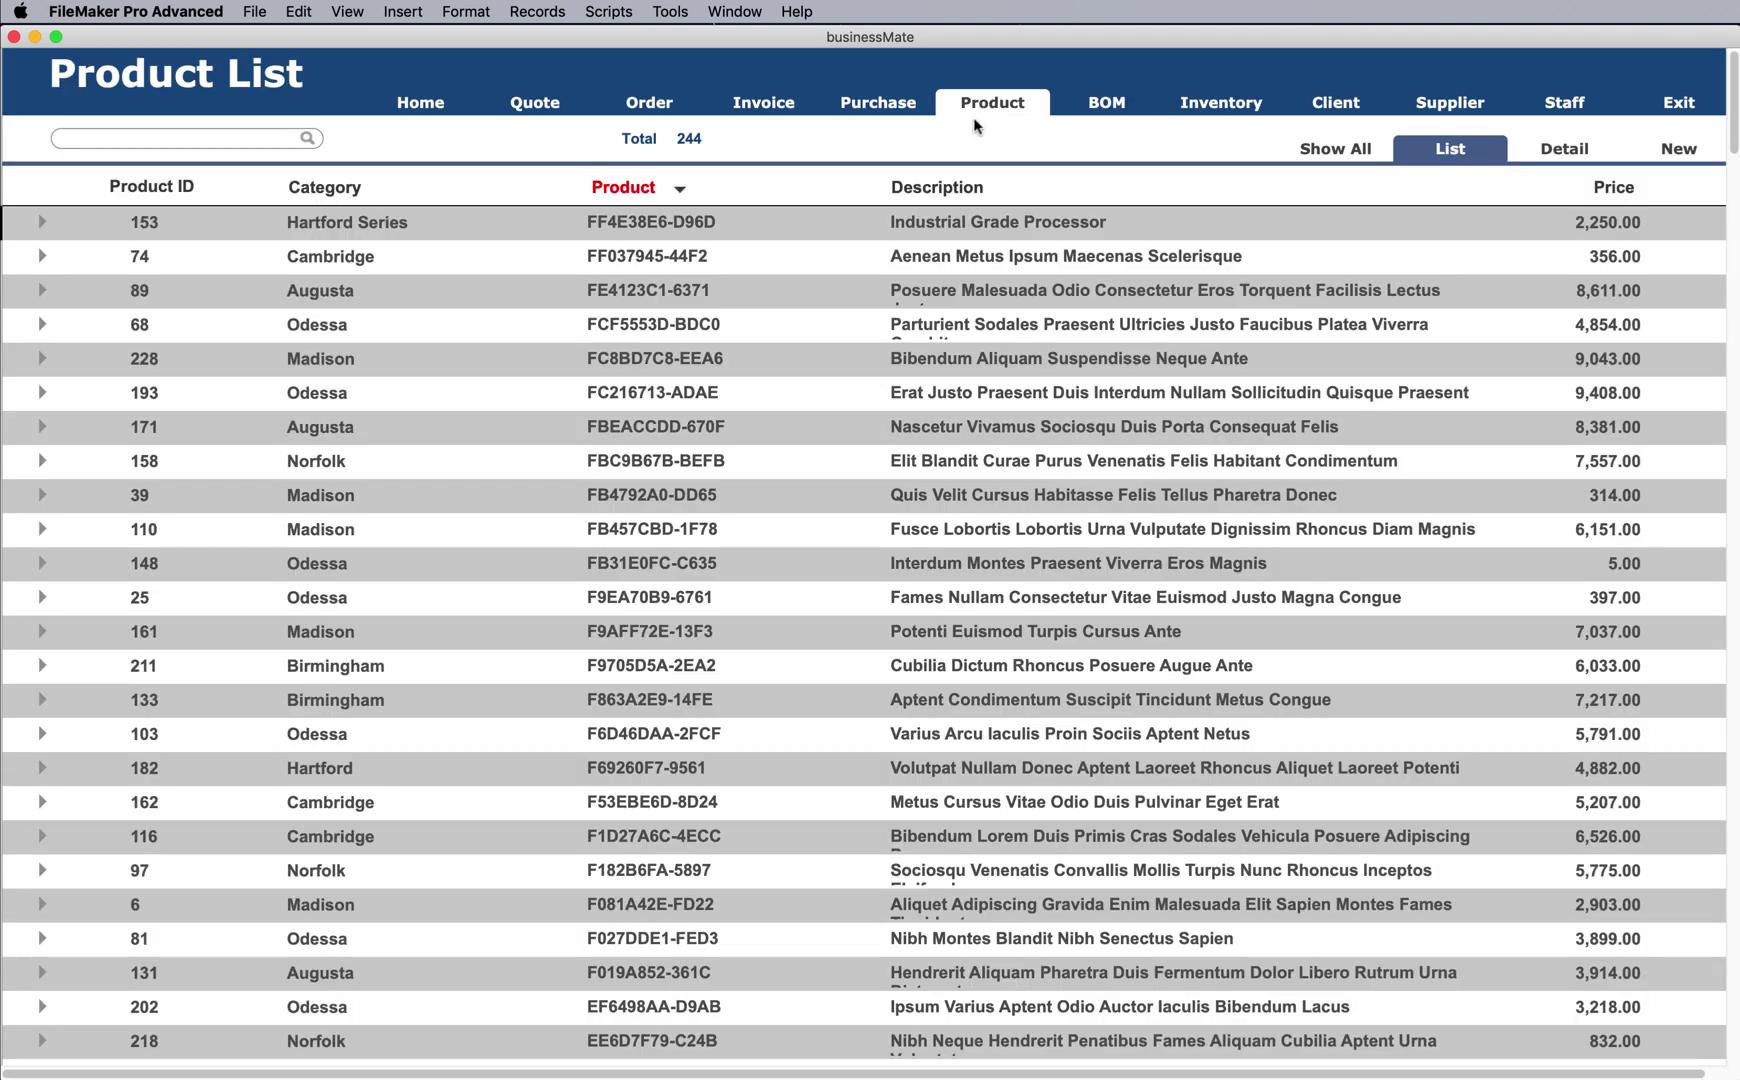
click(42, 256)
scroll(1074, 756, down, 3)
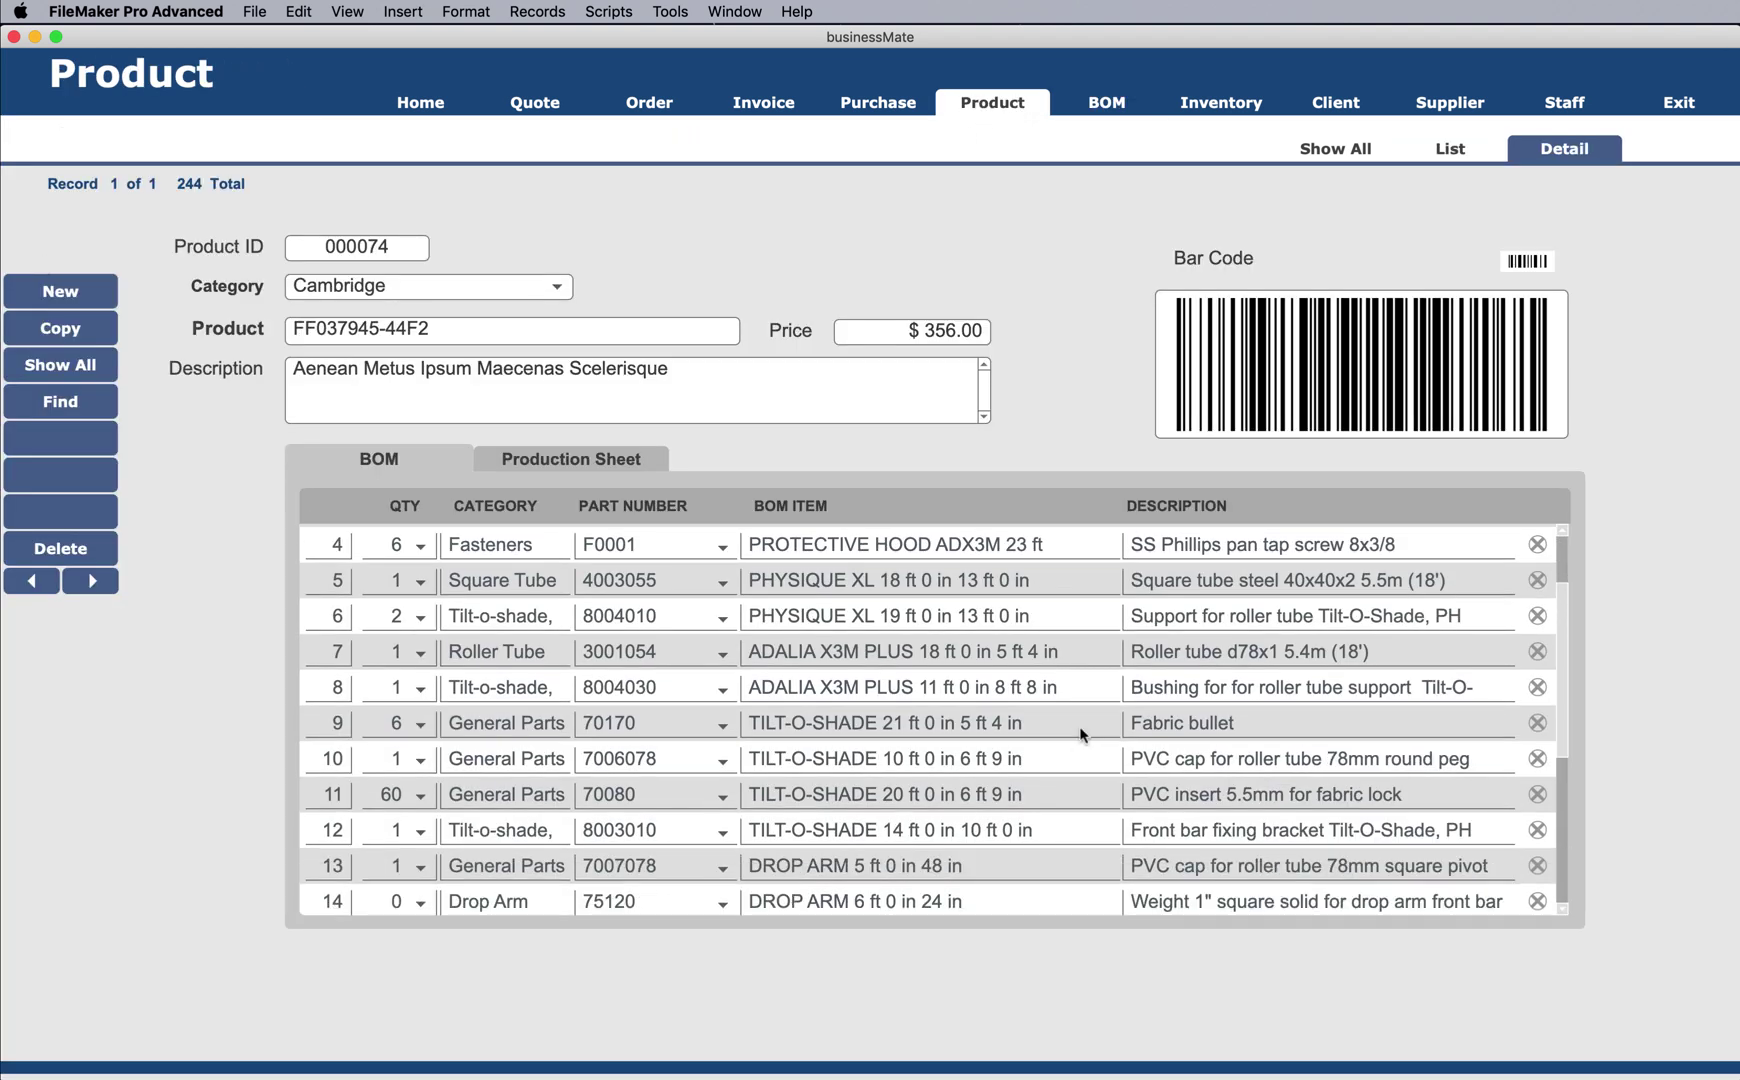
scroll(1075, 740, up, 3)
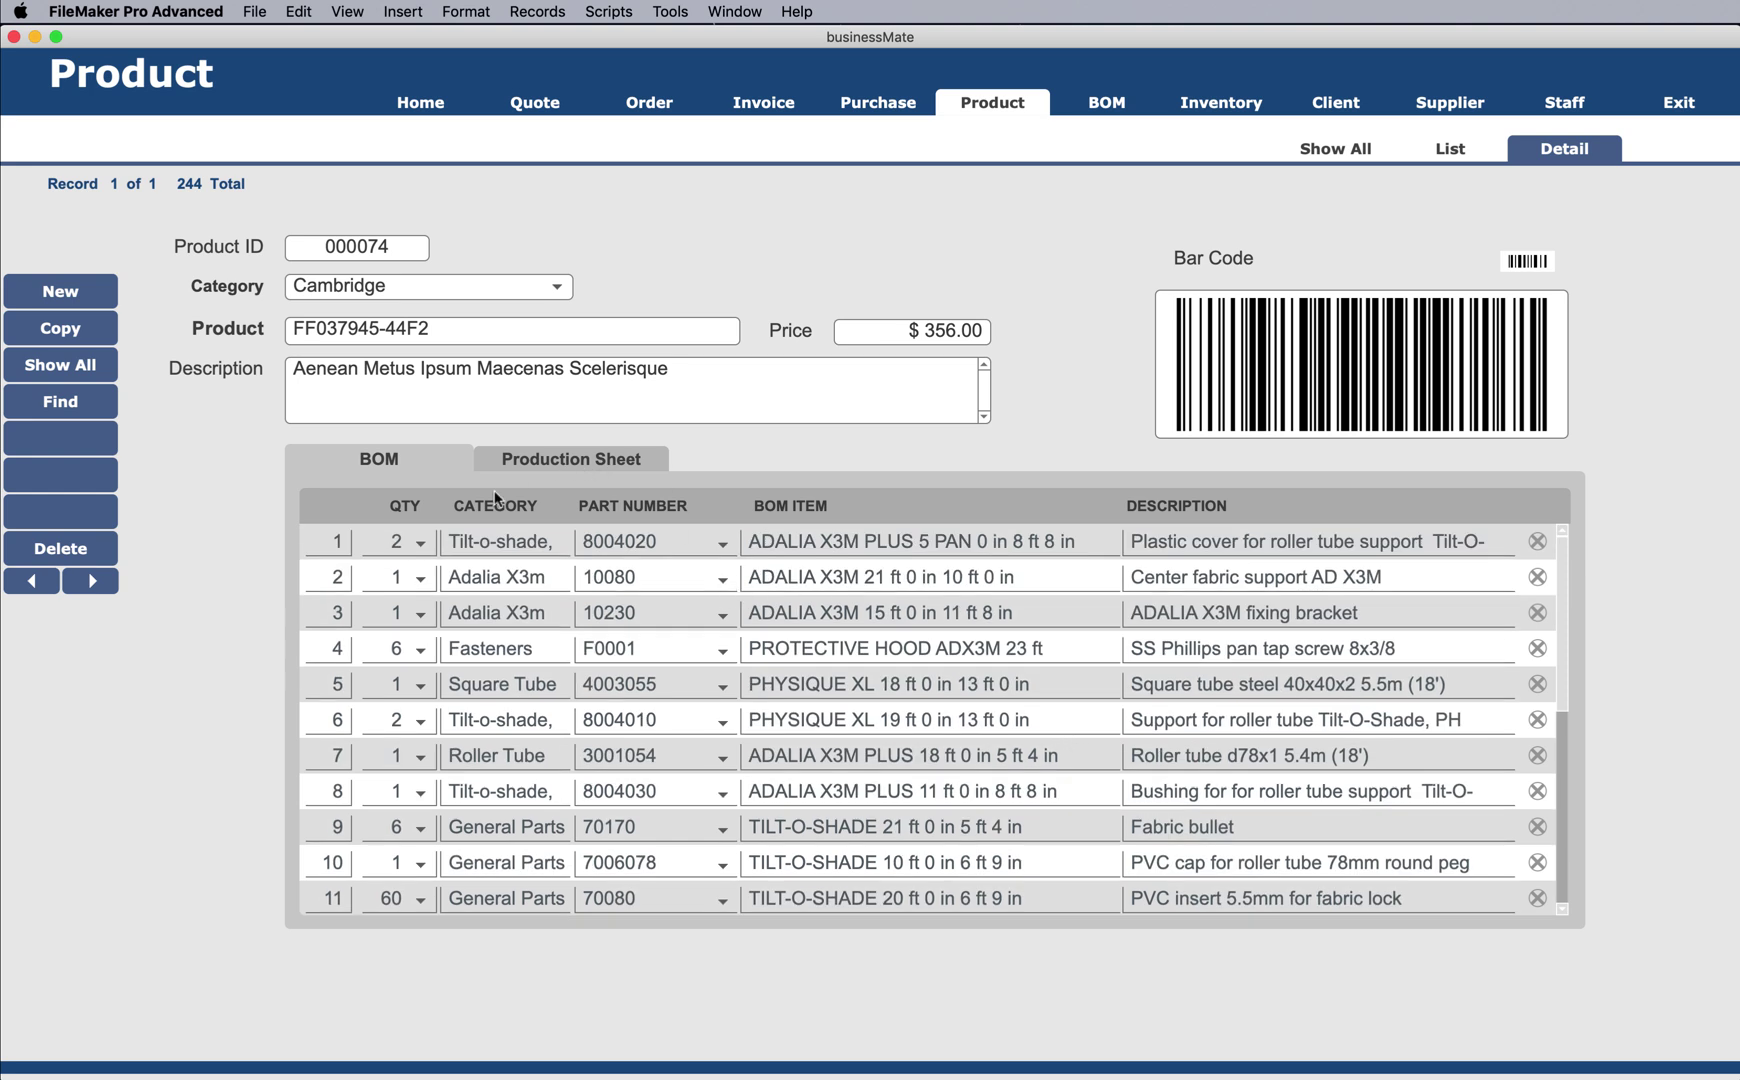
scroll(546, 767, down, 6)
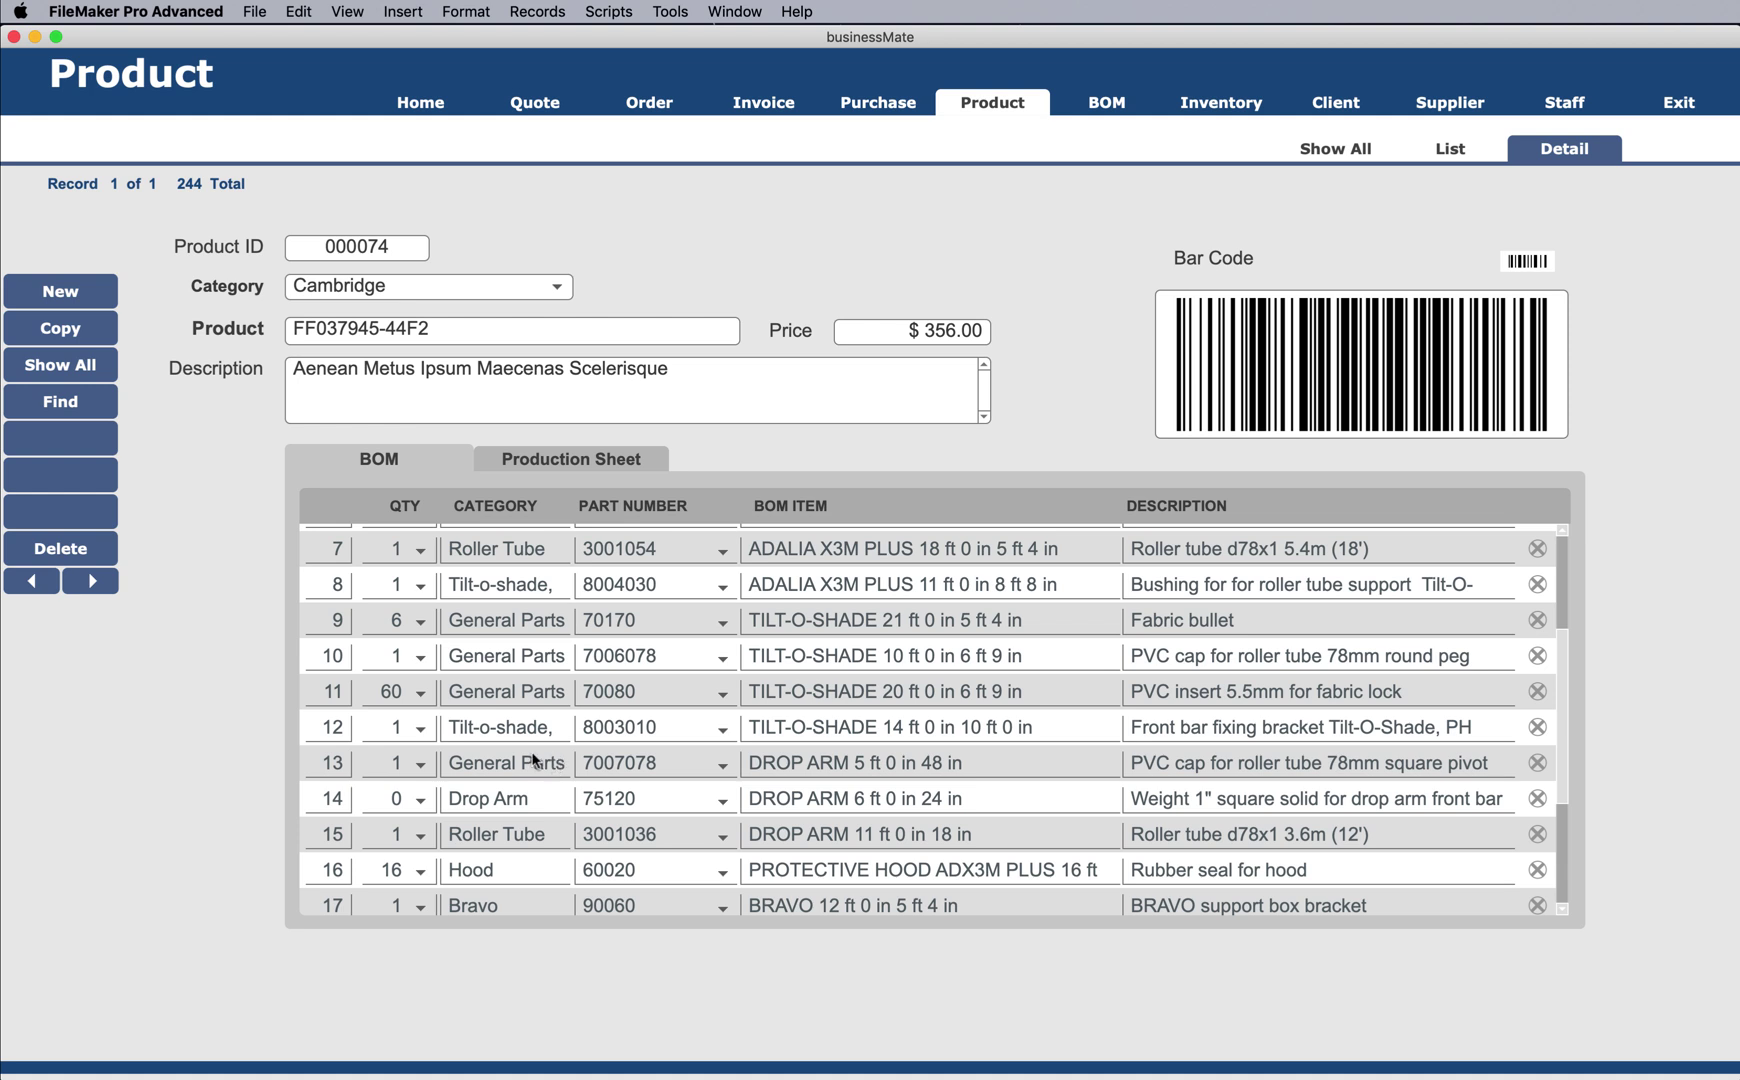
click(506, 459)
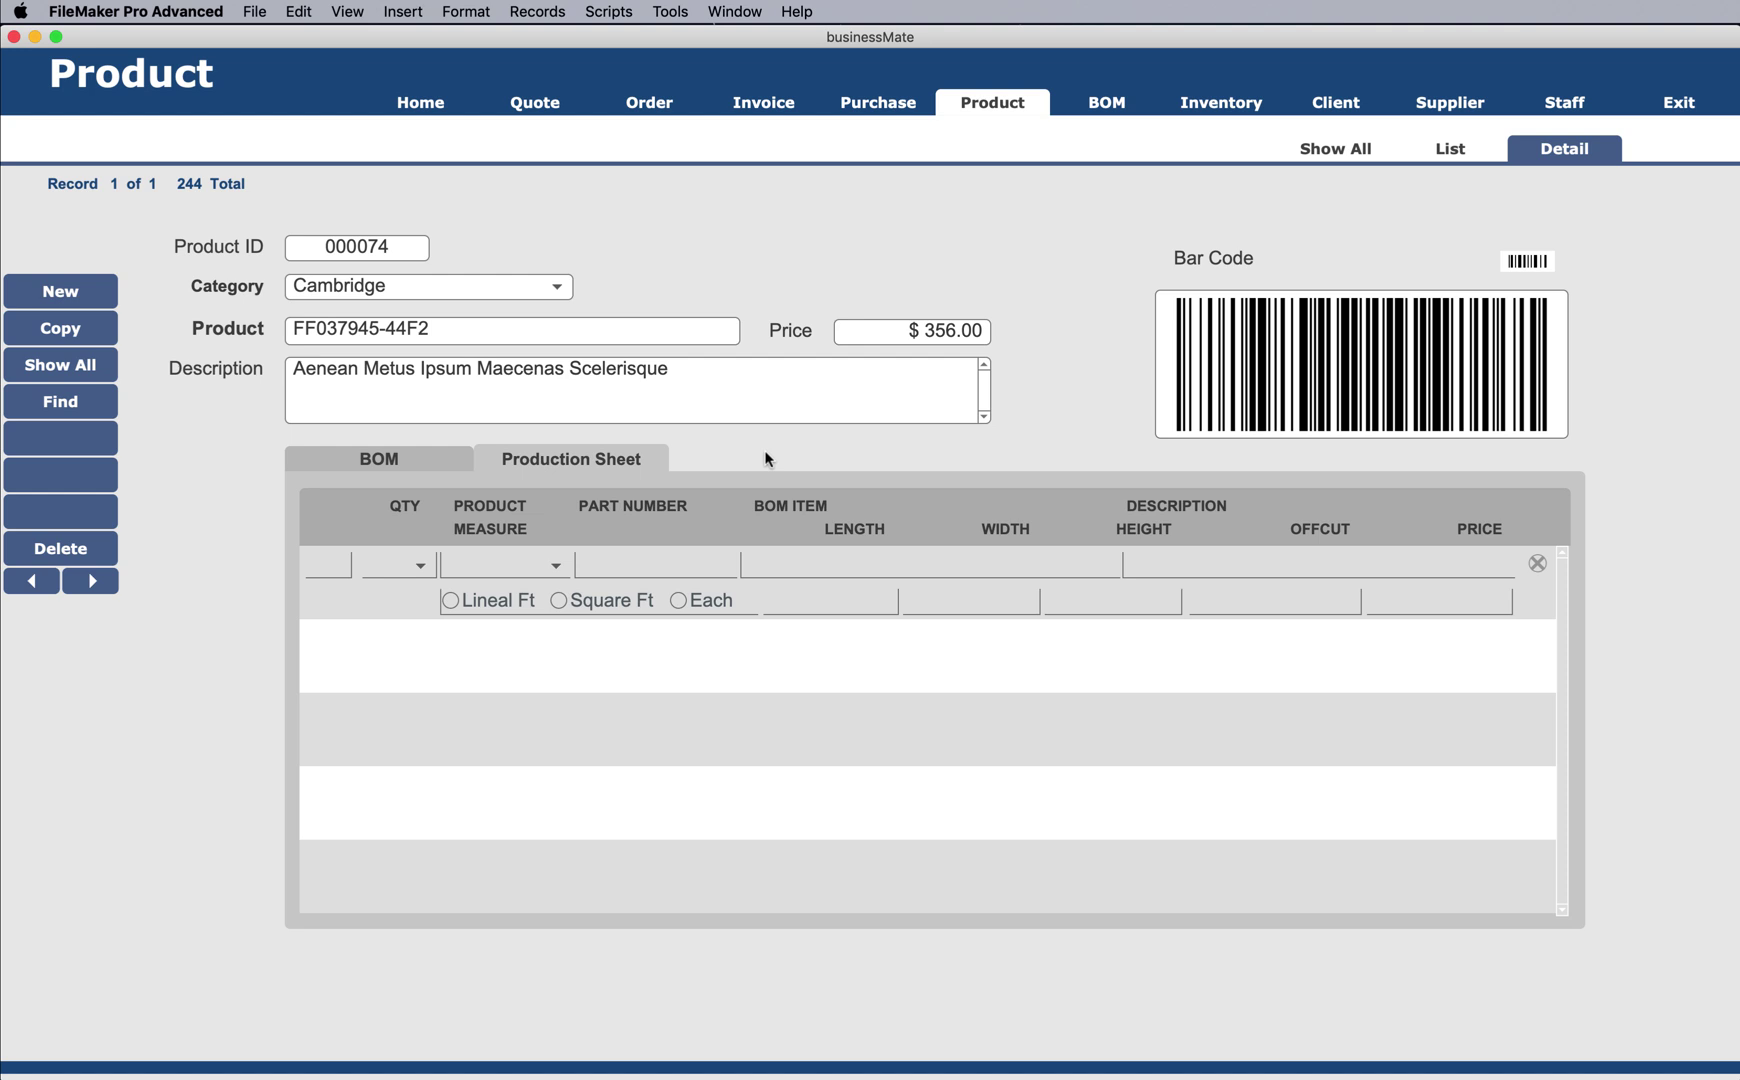
click(1107, 106)
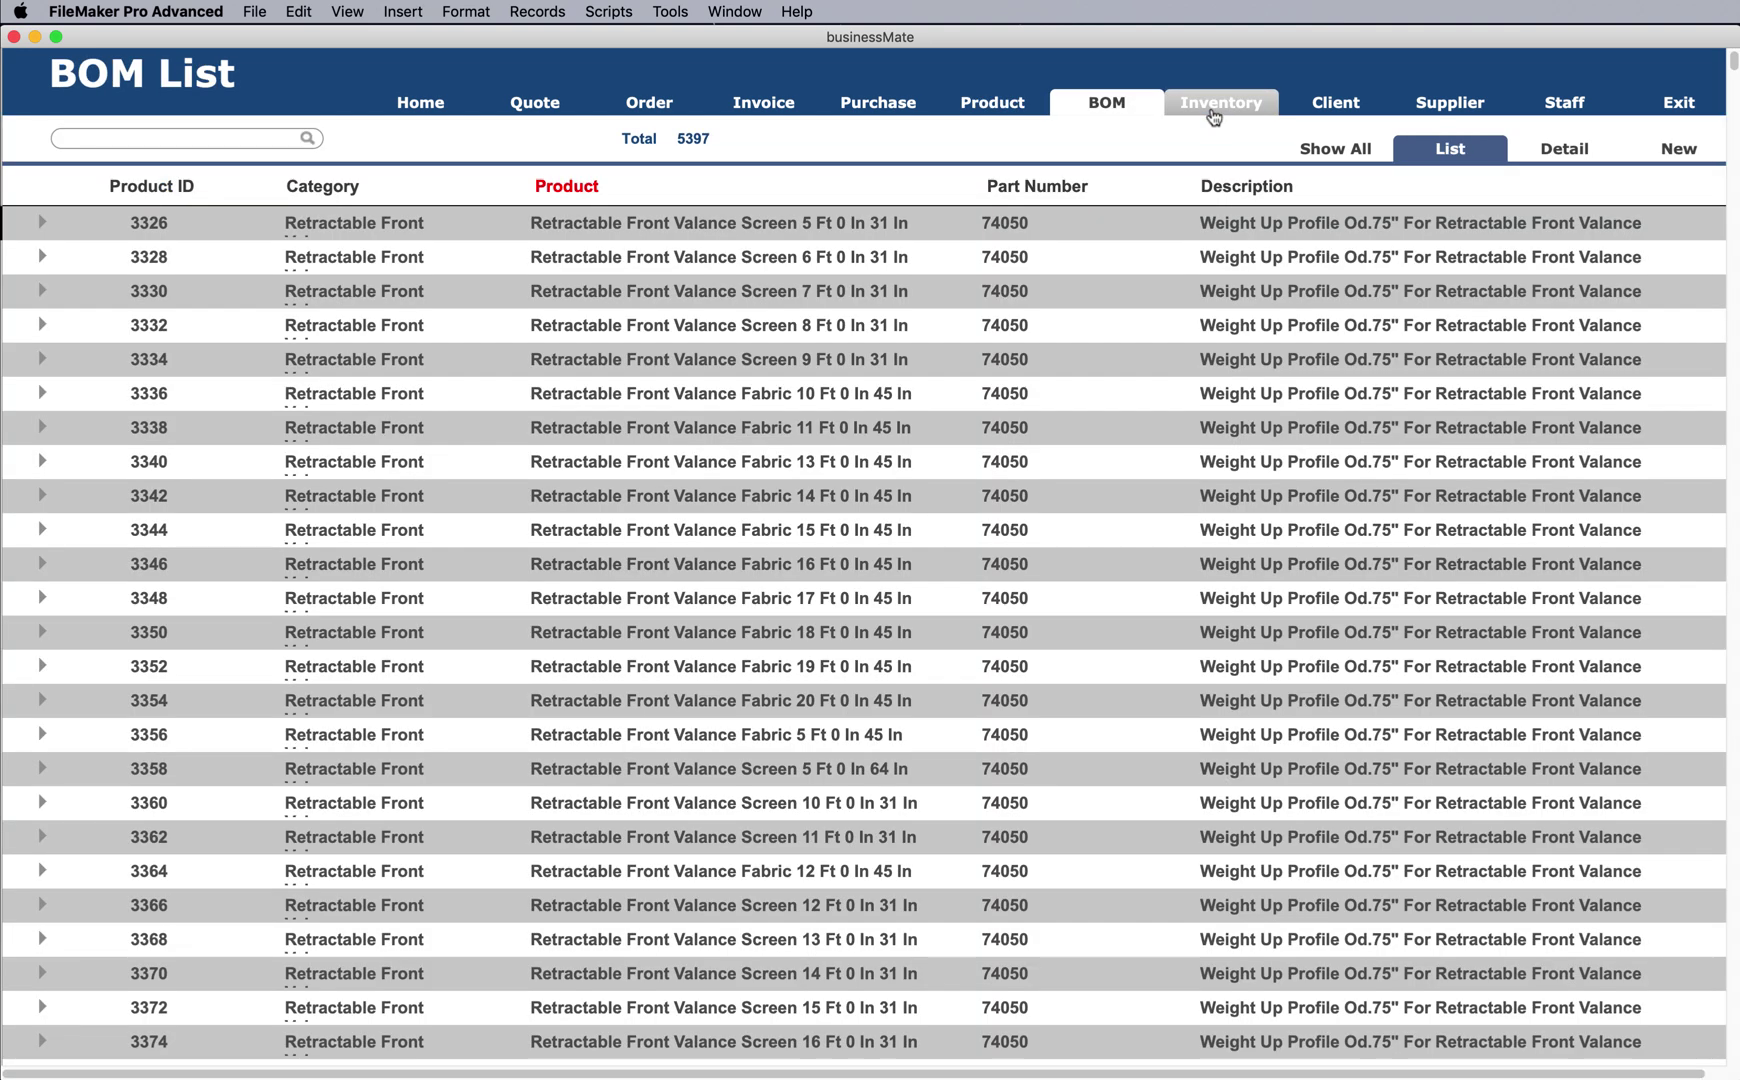
- Open inventory item 005390 Universal RTS Receiver in detail, then return to the inventory list
click(1212, 113)
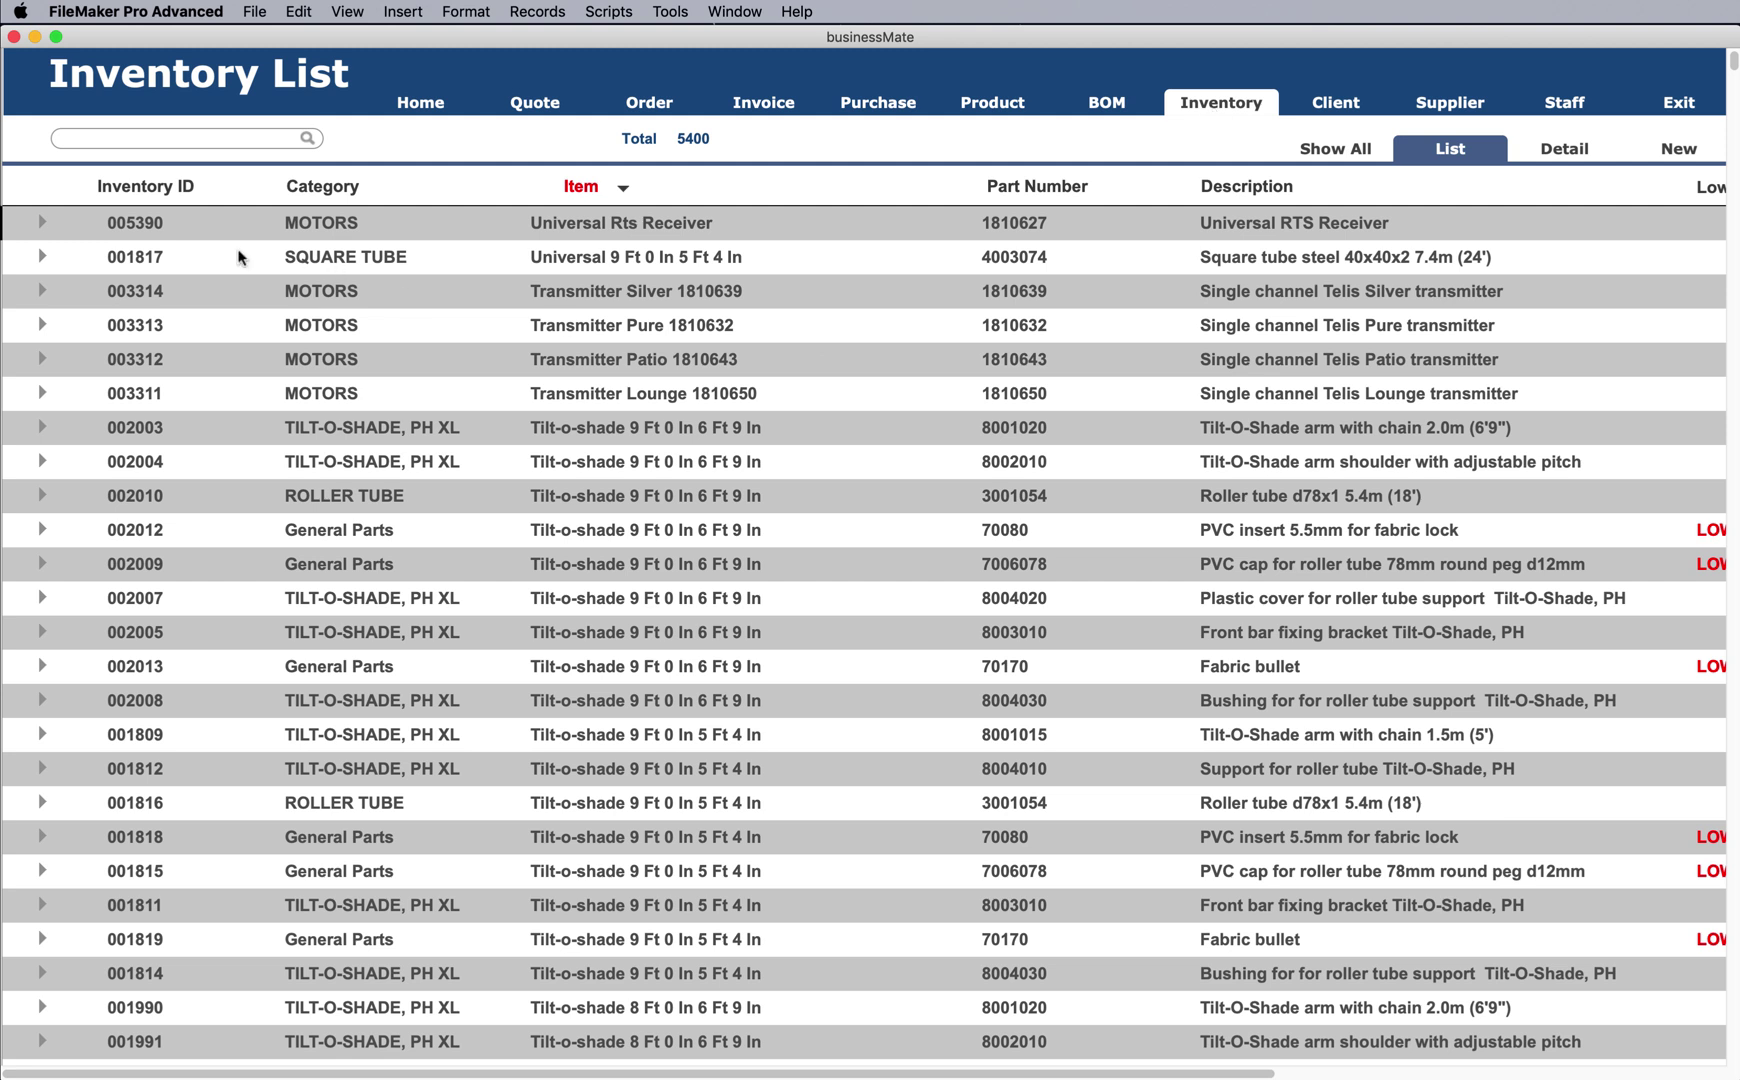
click(34, 224)
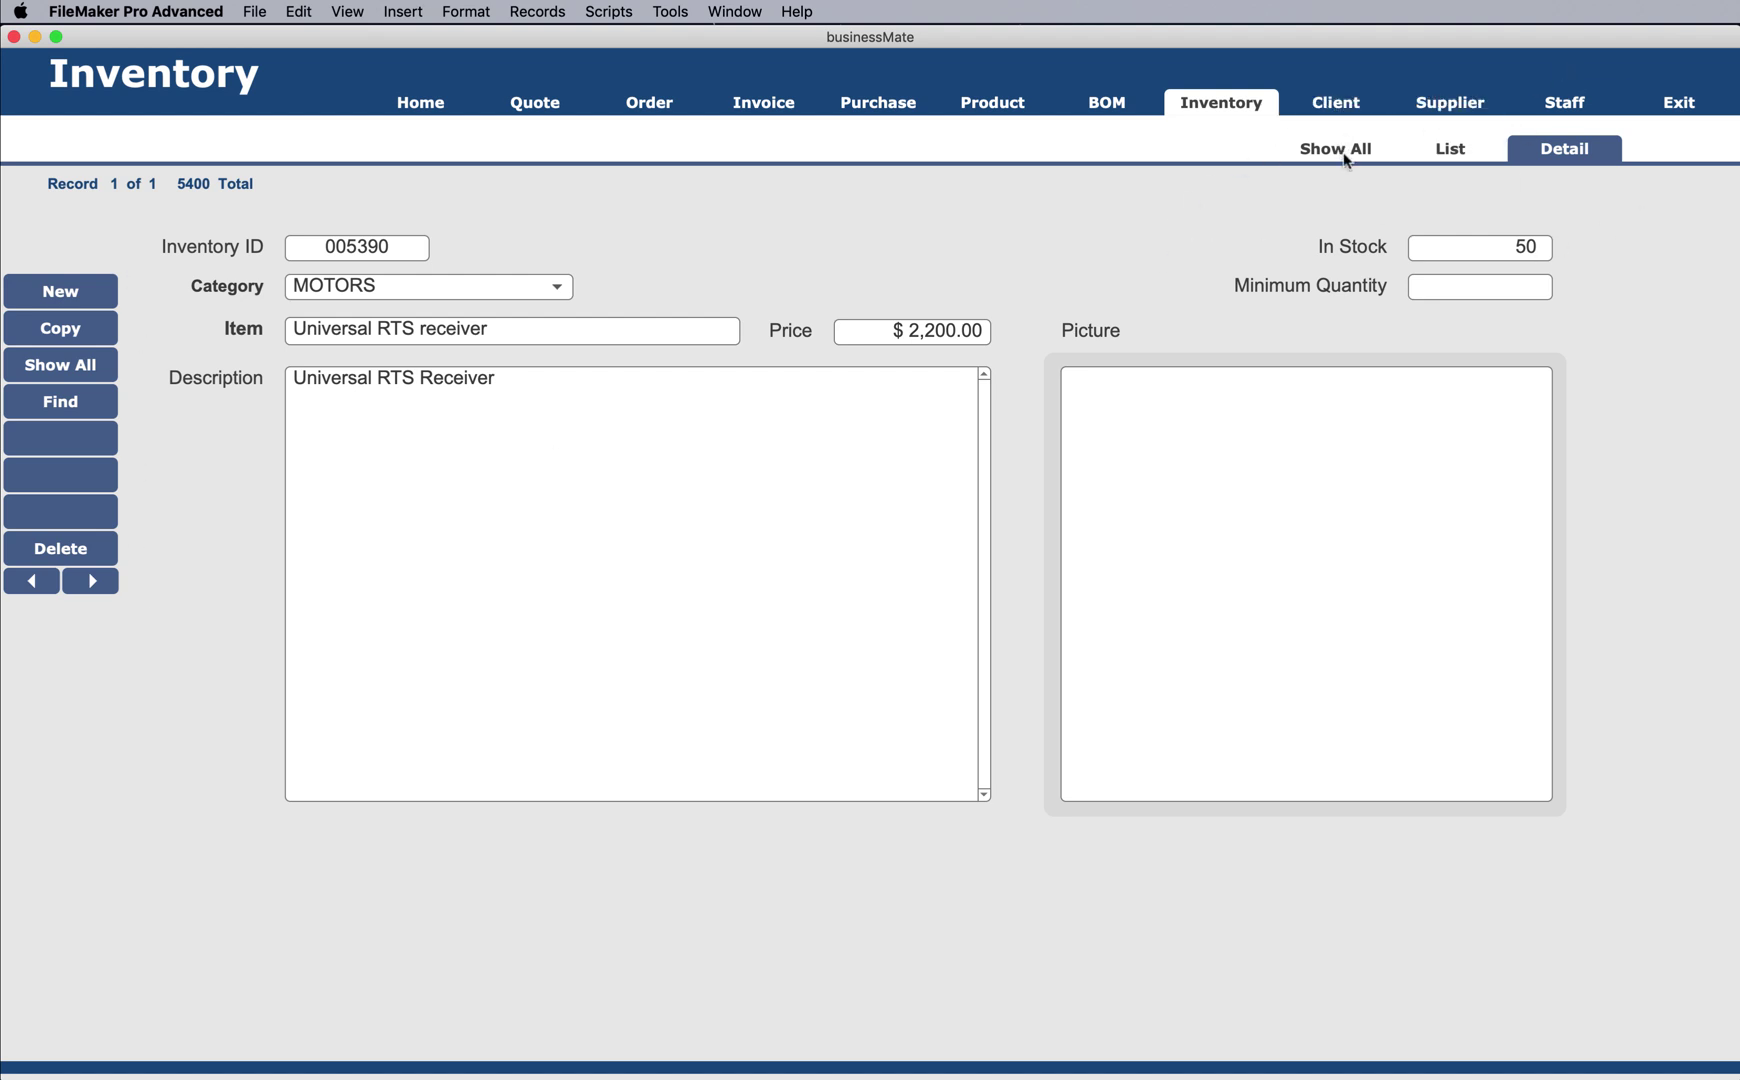
click(1440, 154)
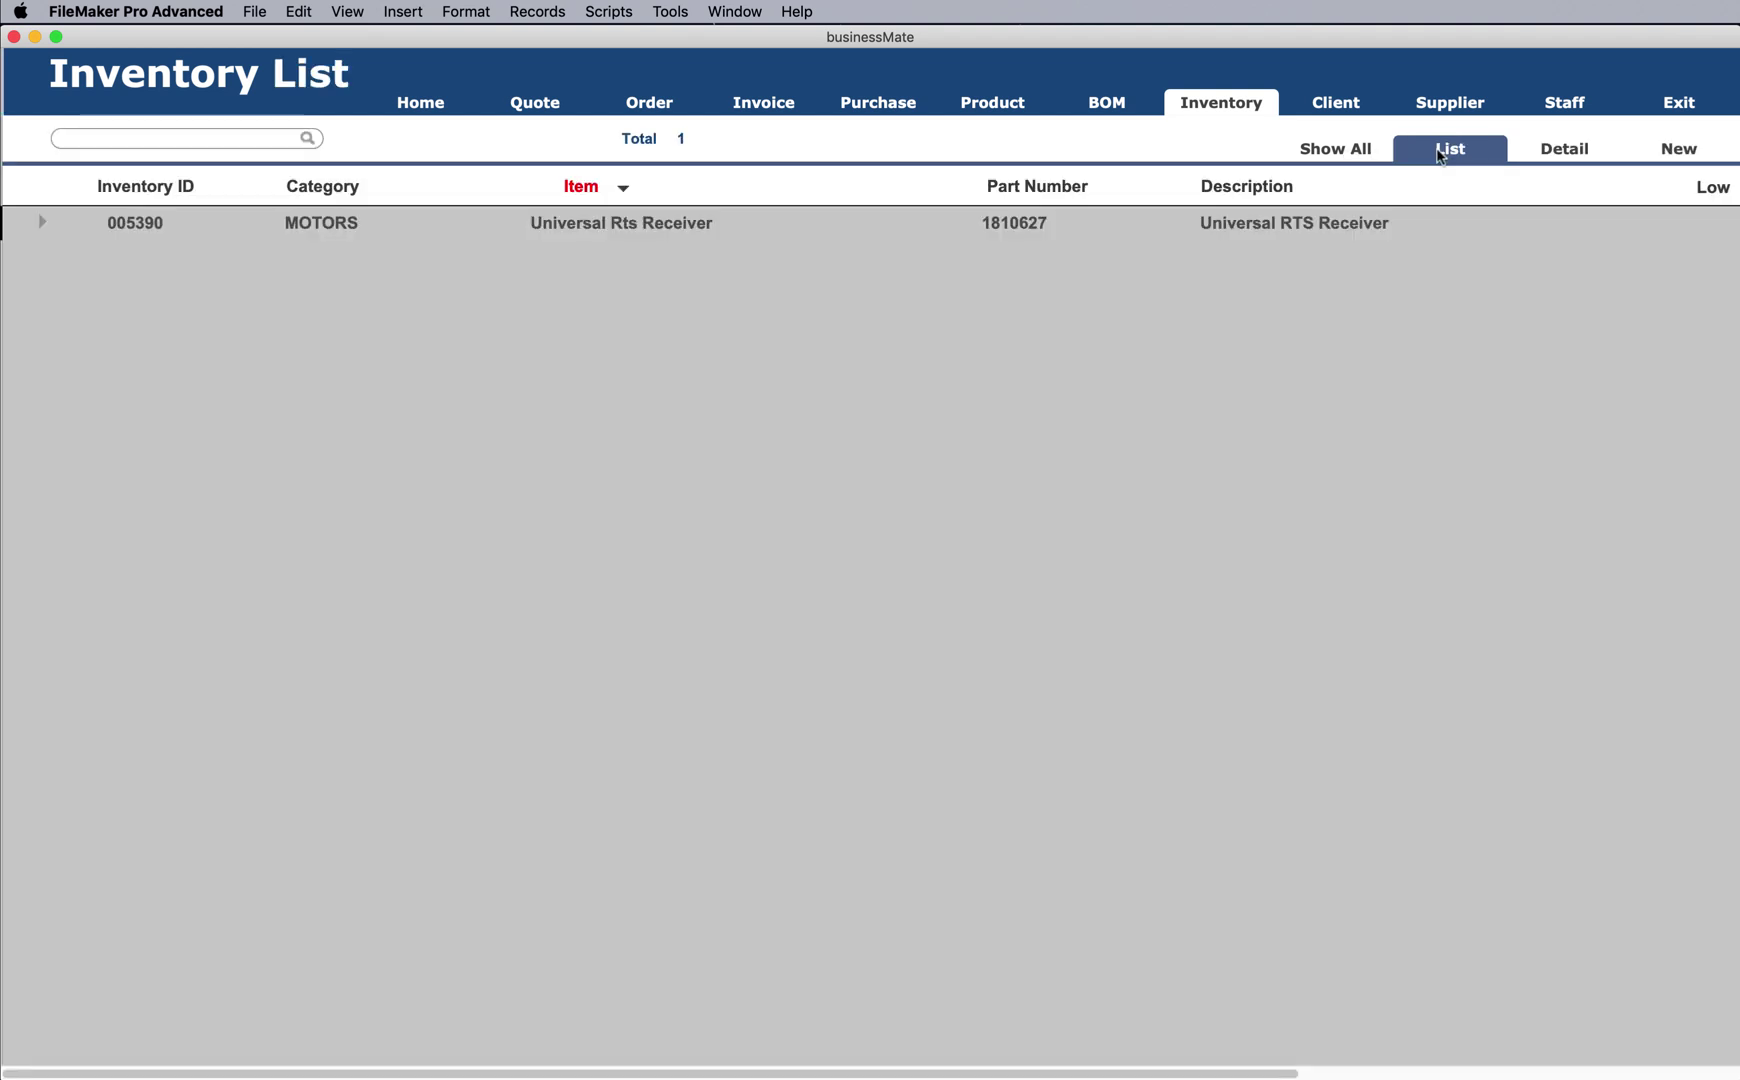
- View client 000066 Vulputate Inc. in detail, then show the four-supplier list
click(1342, 106)
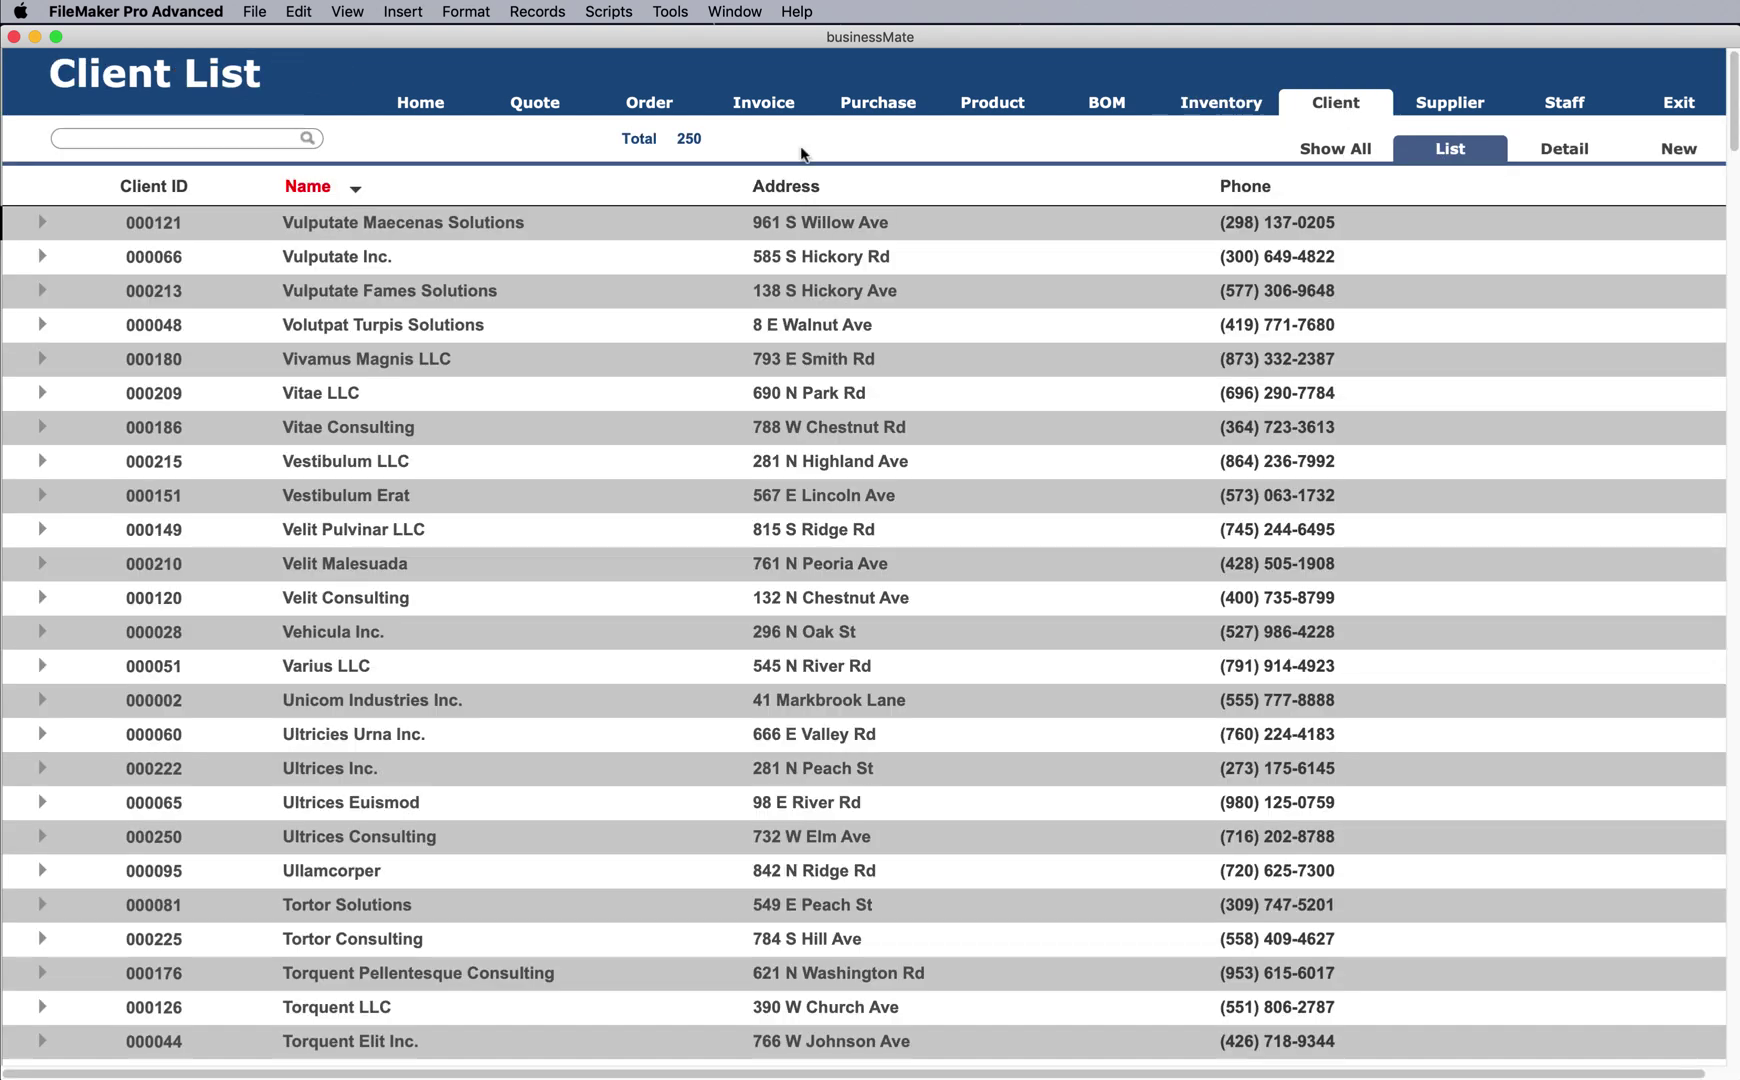
click(38, 259)
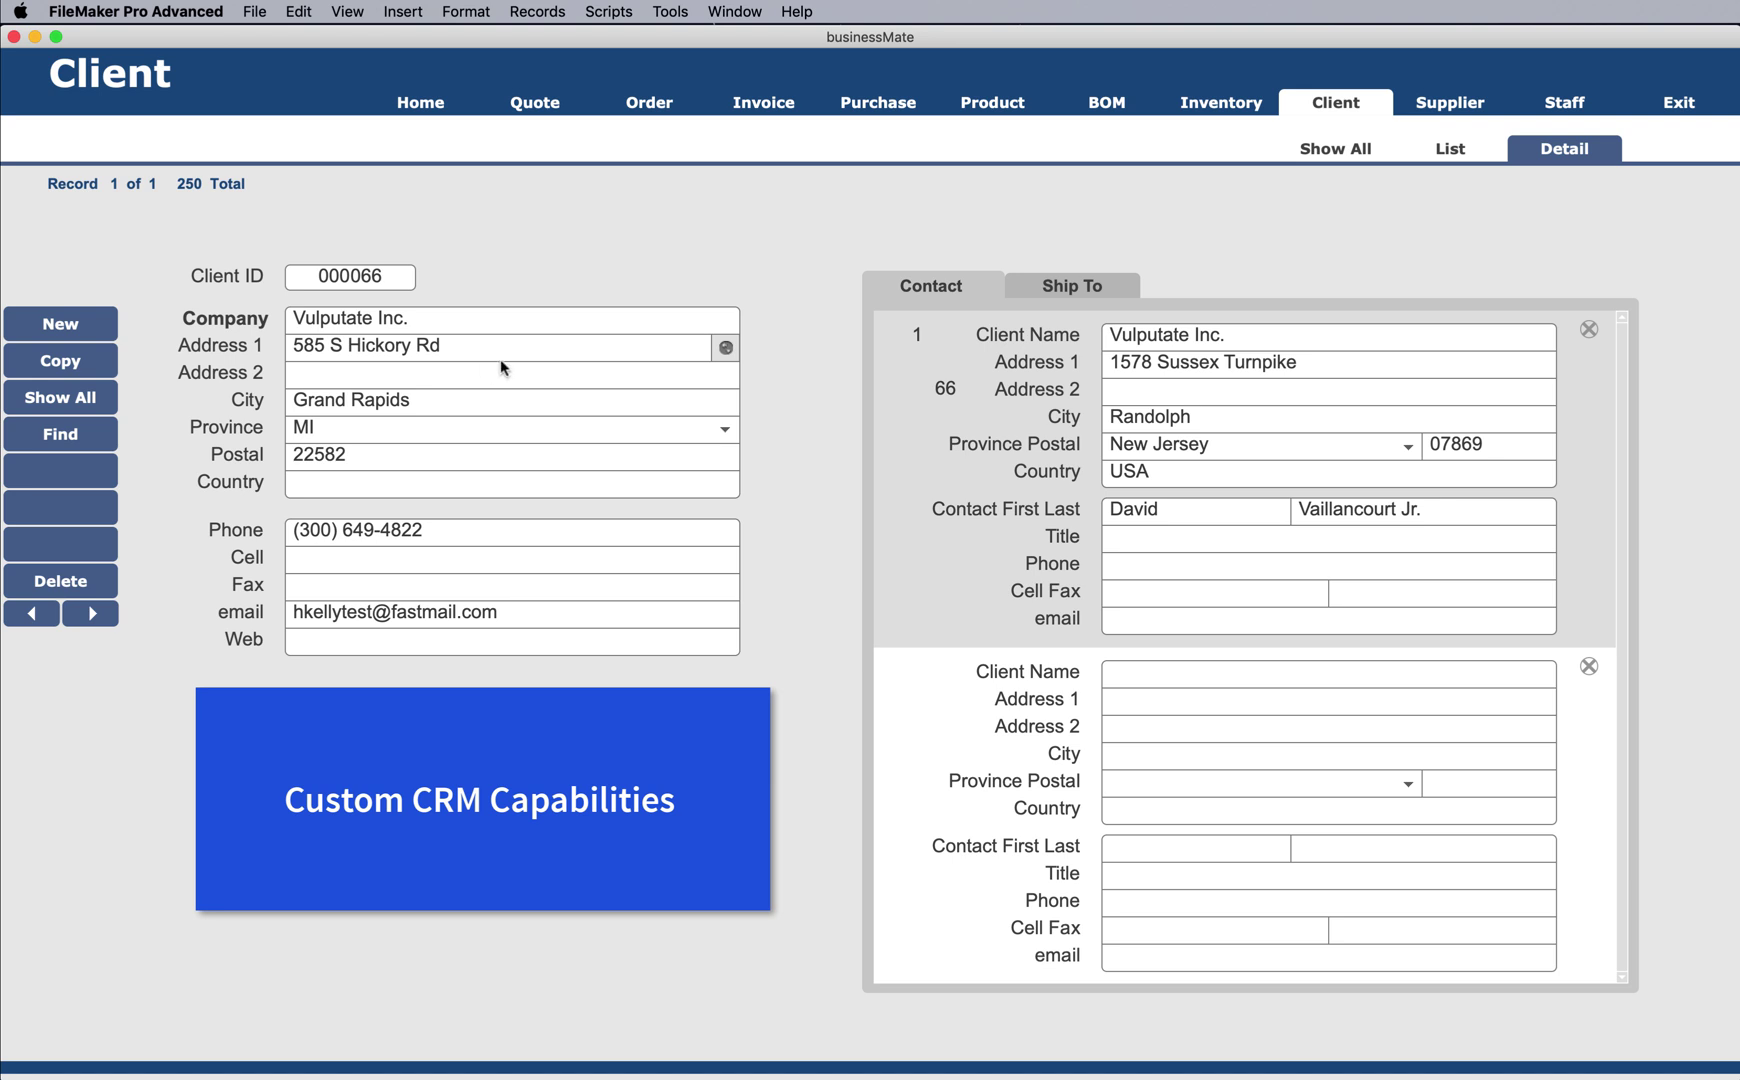
click(1450, 102)
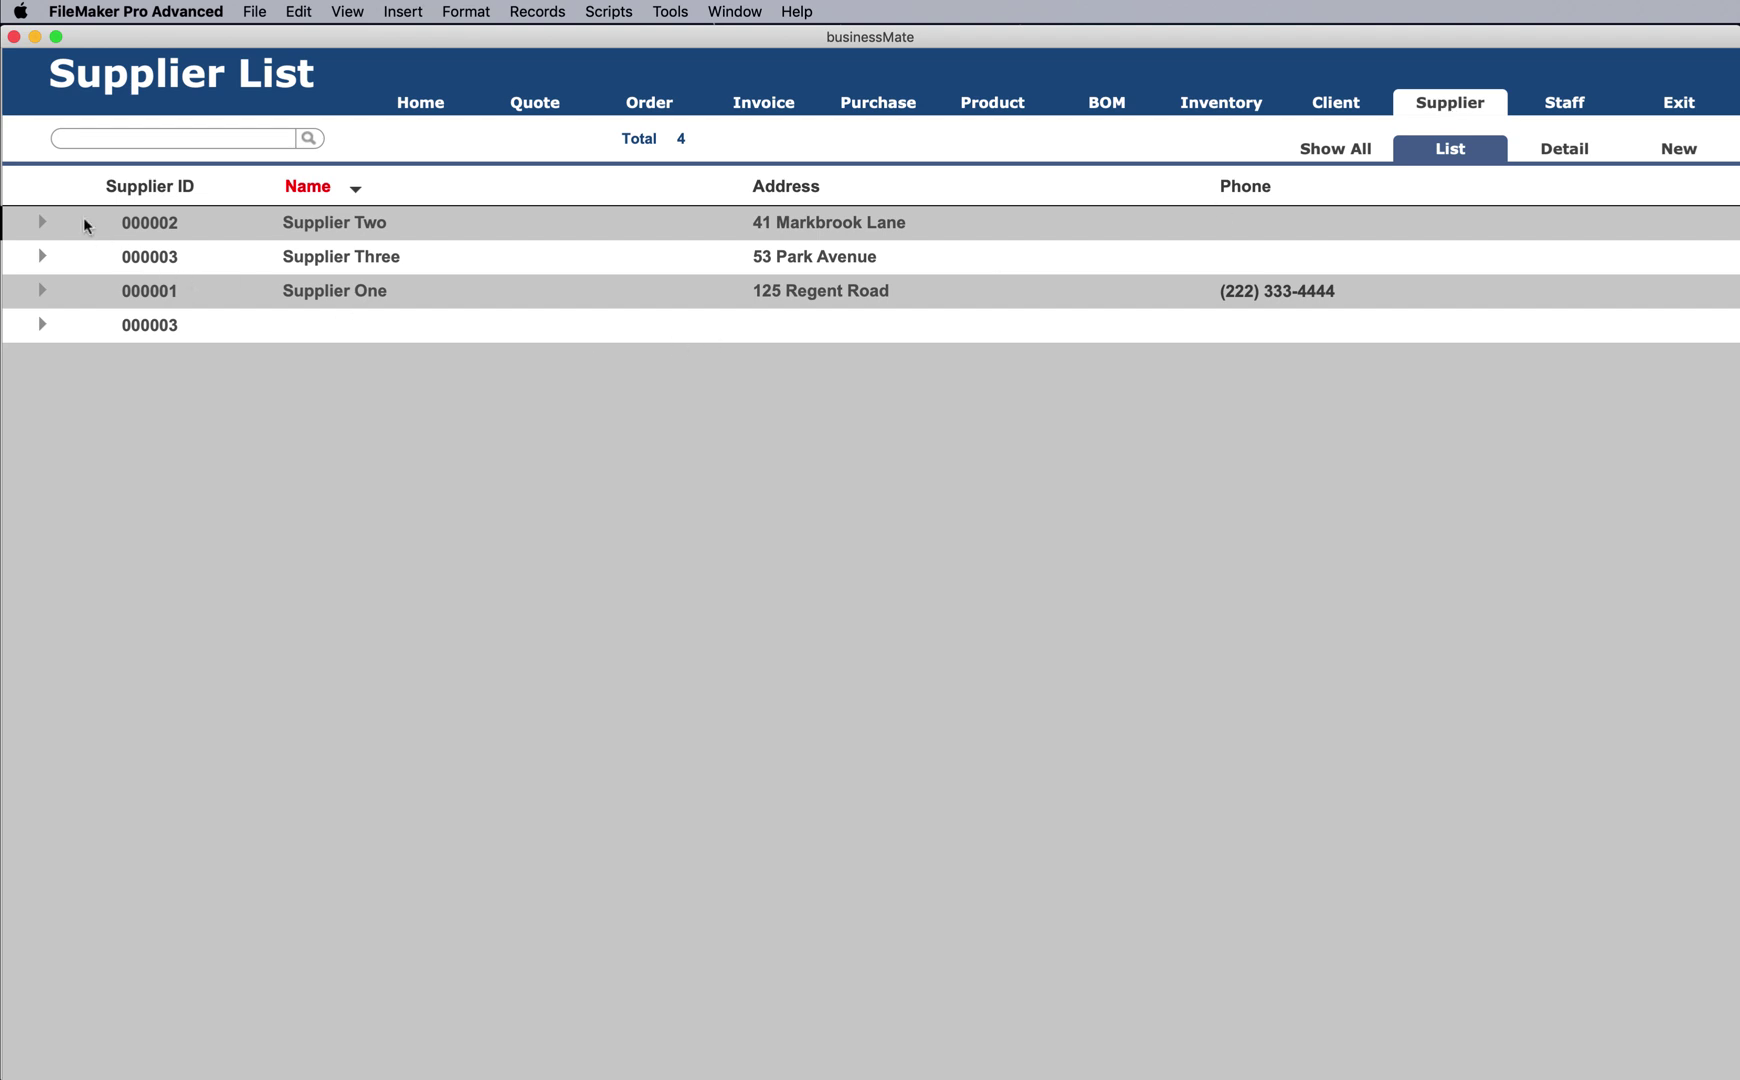
- View Supplier Two's record, then open staff record 000001 in detail from the Staff list
click(42, 221)
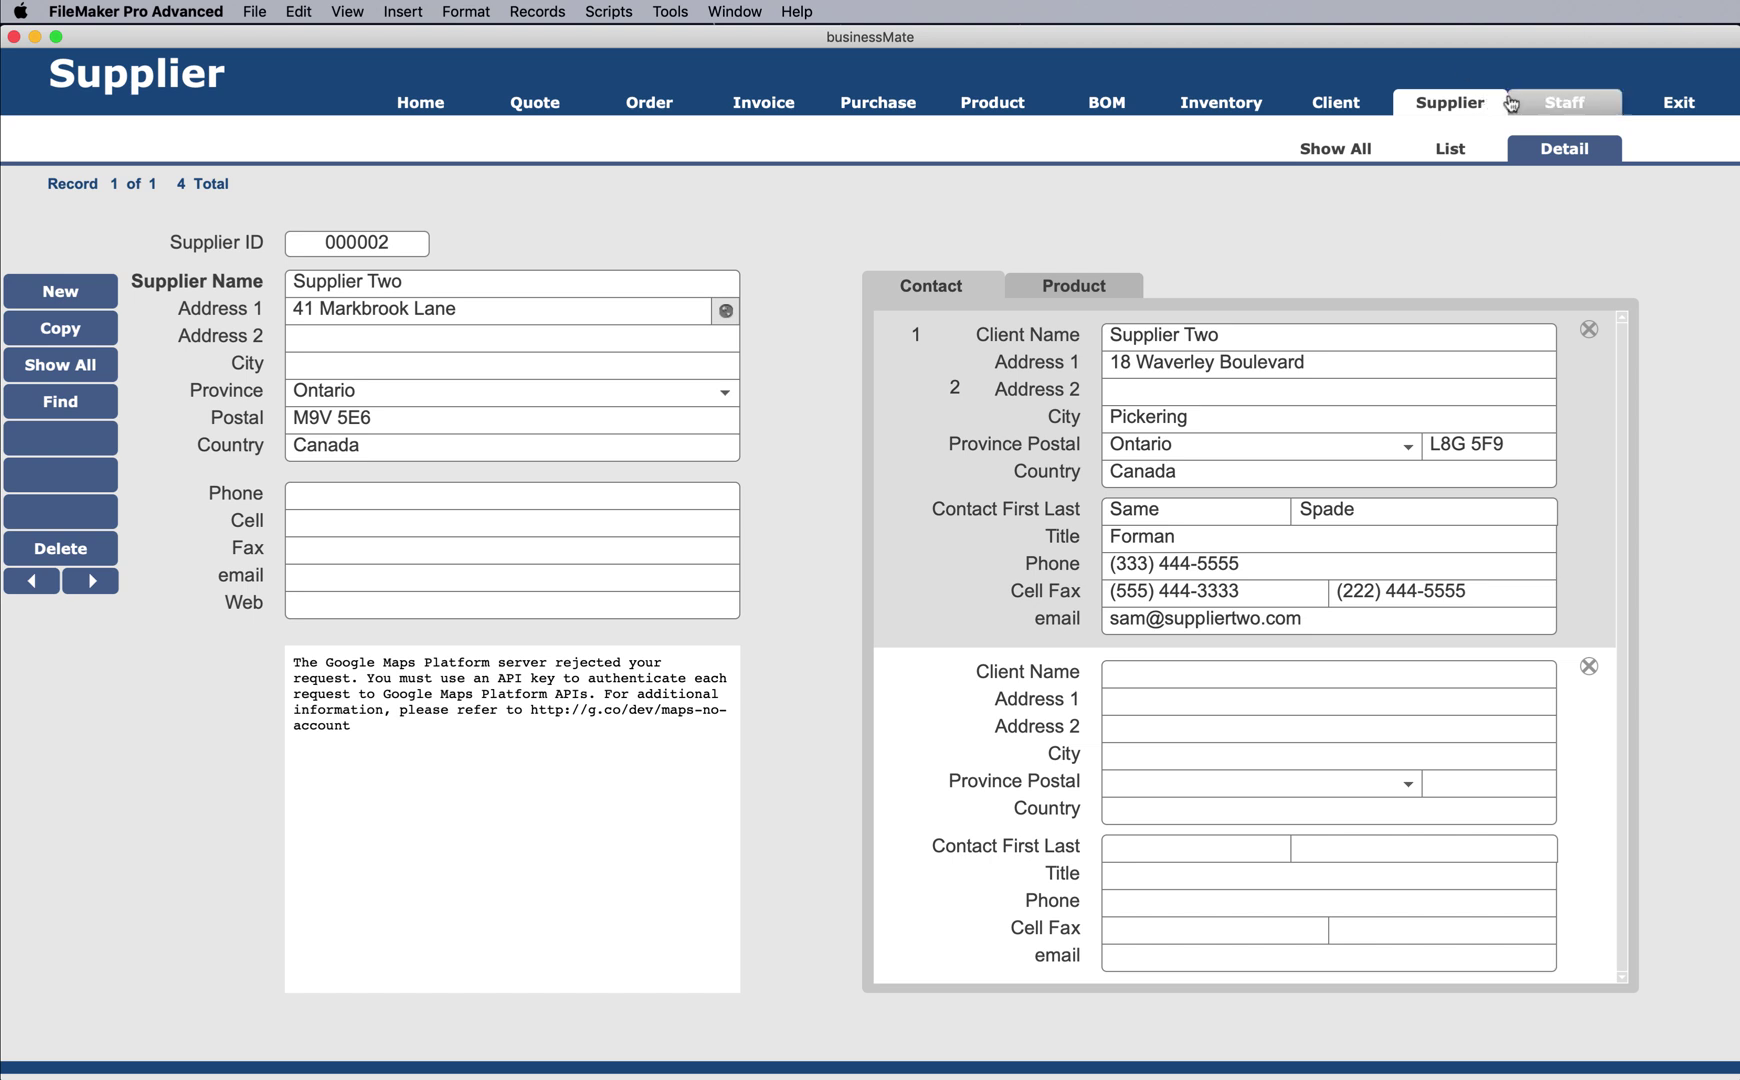
click(1545, 105)
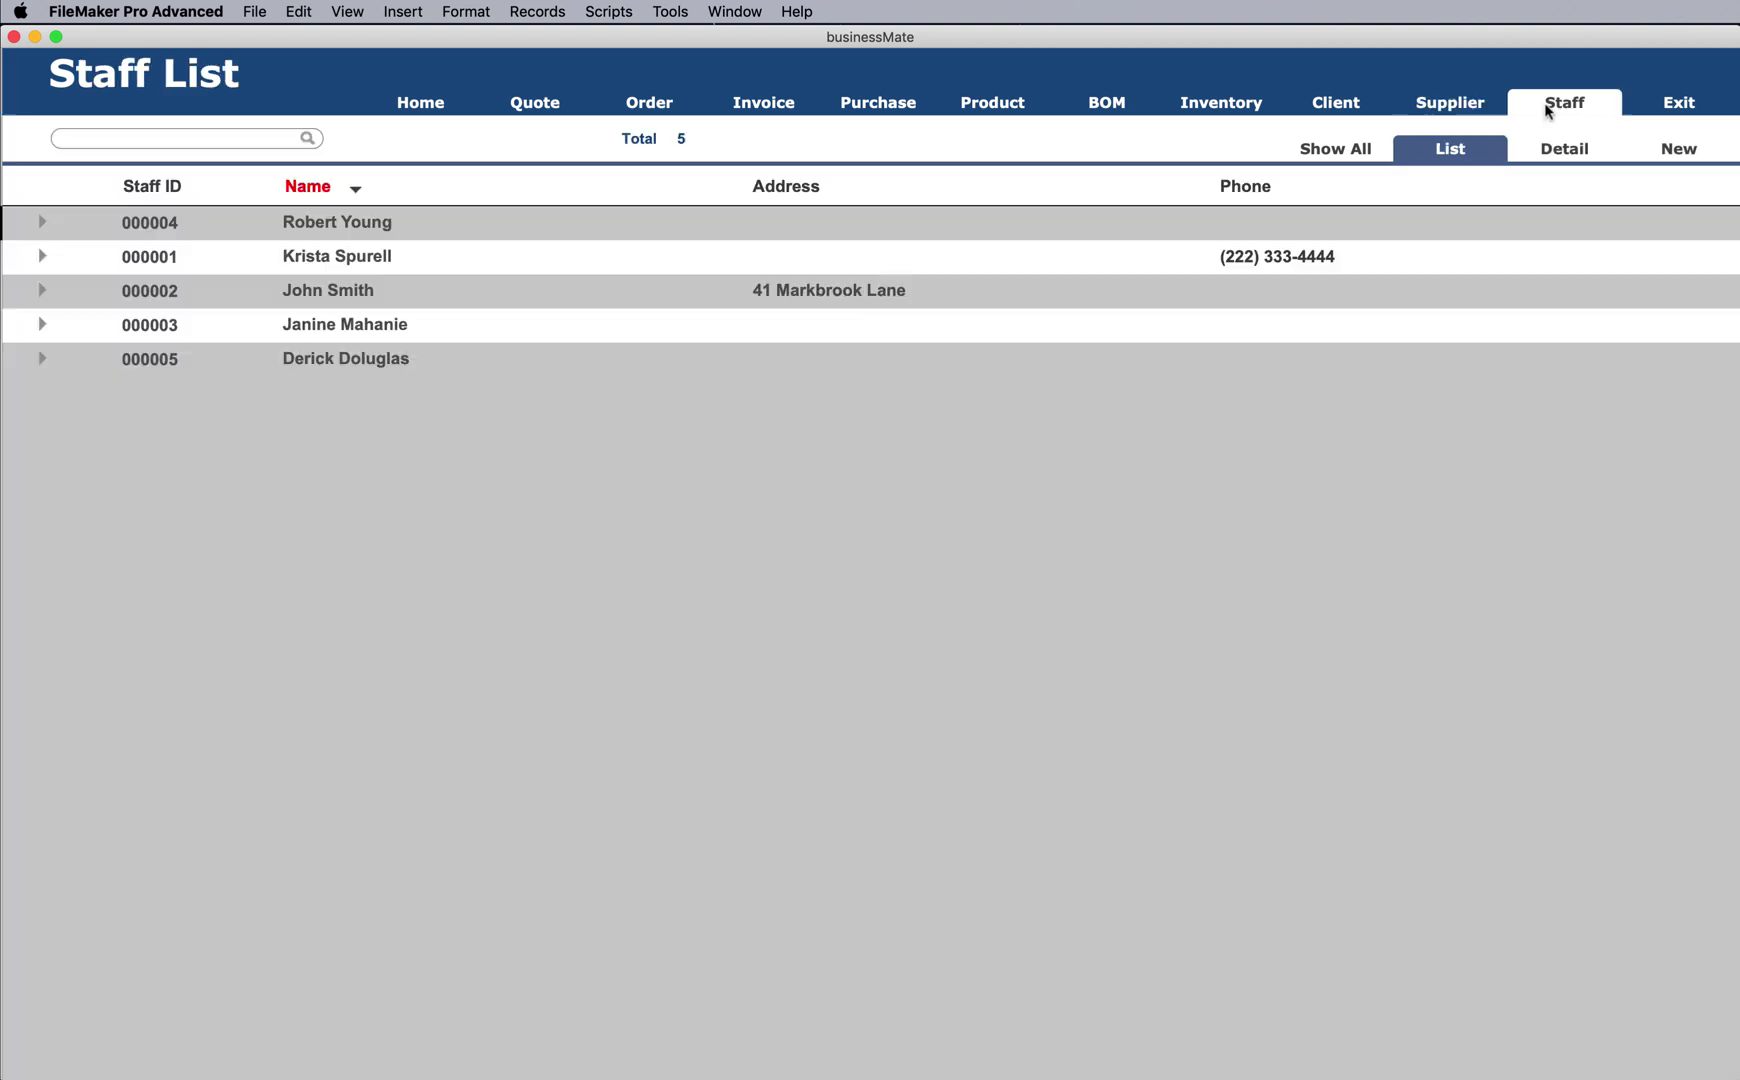
click(35, 255)
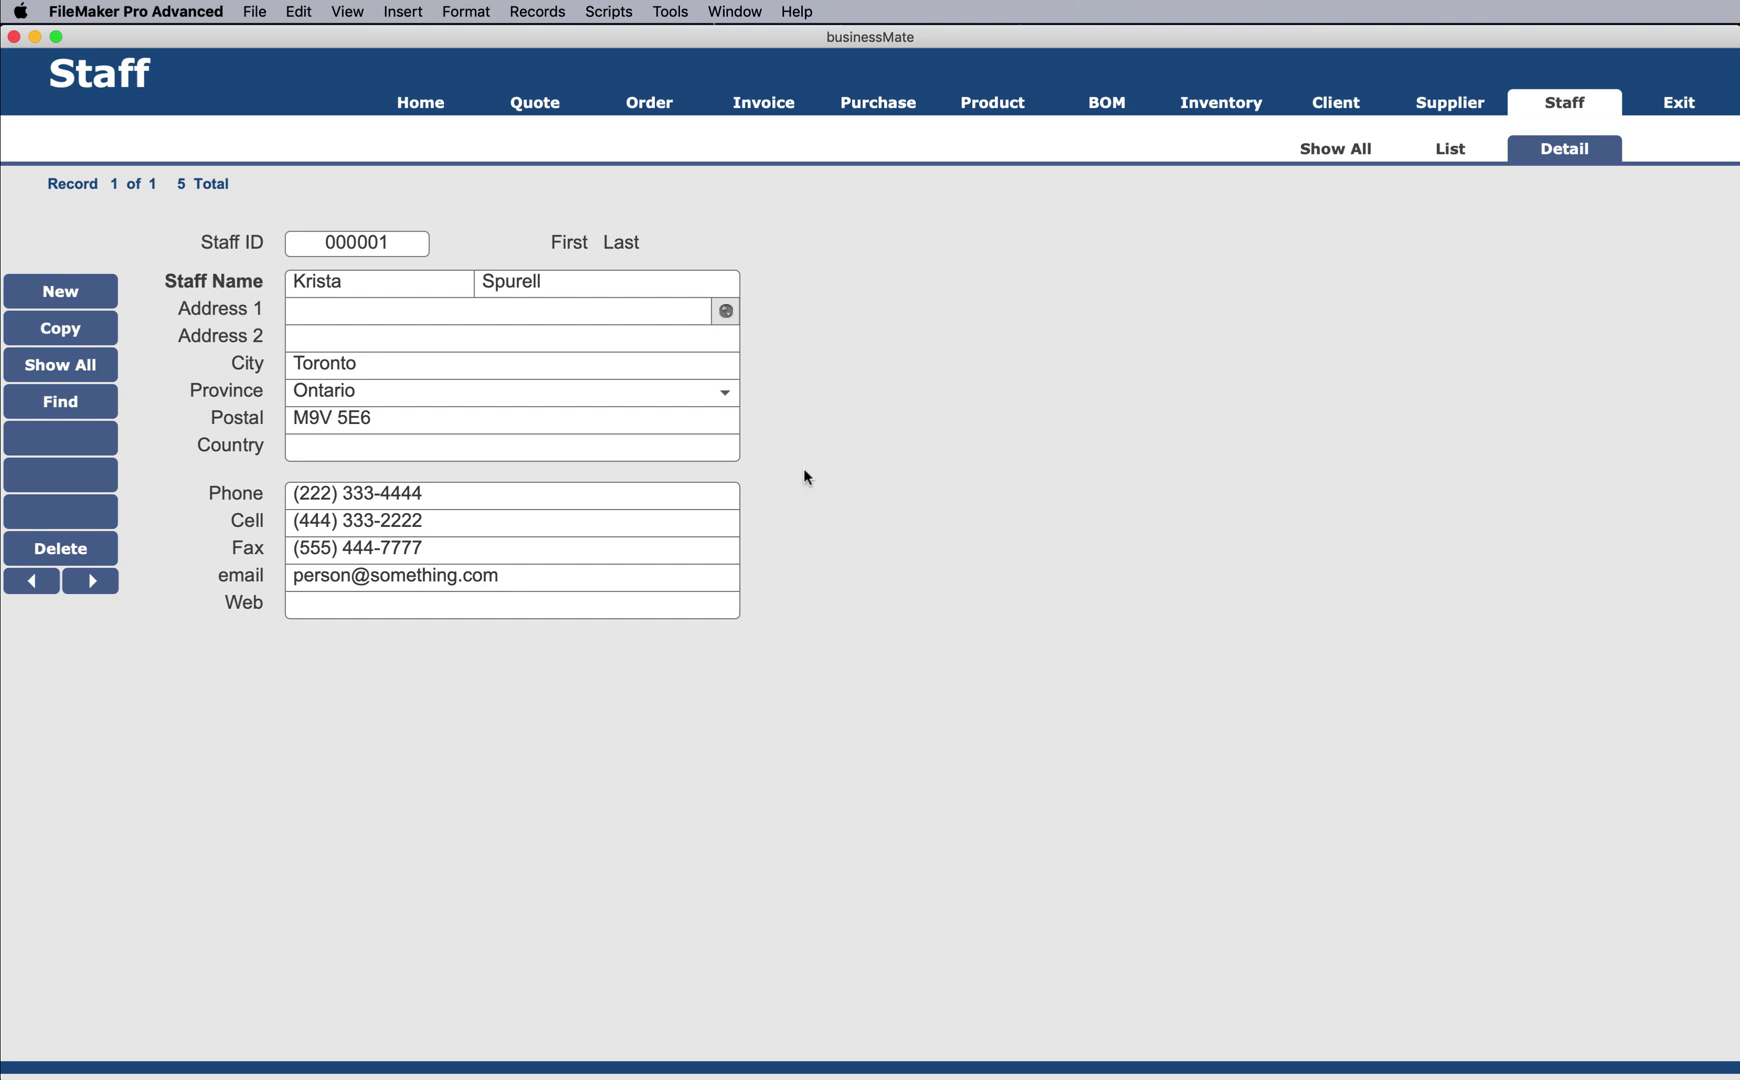
click(346, 625)
click(1120, 330)
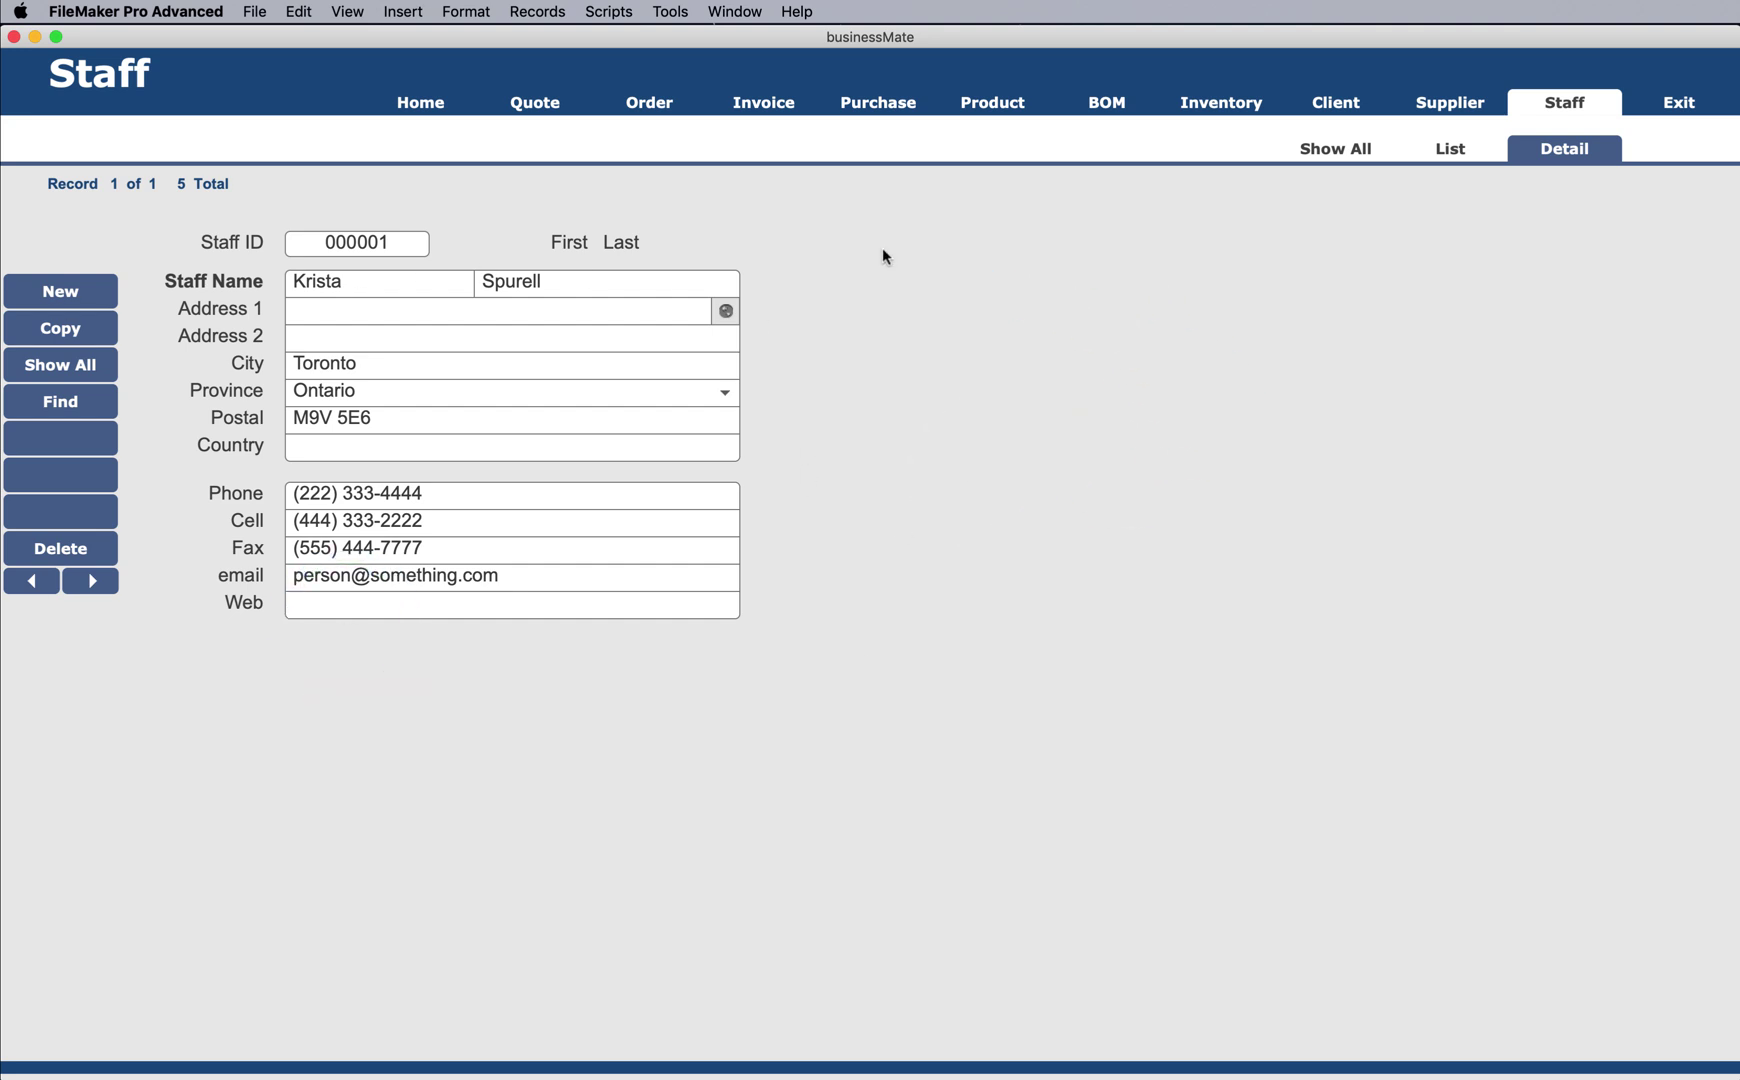